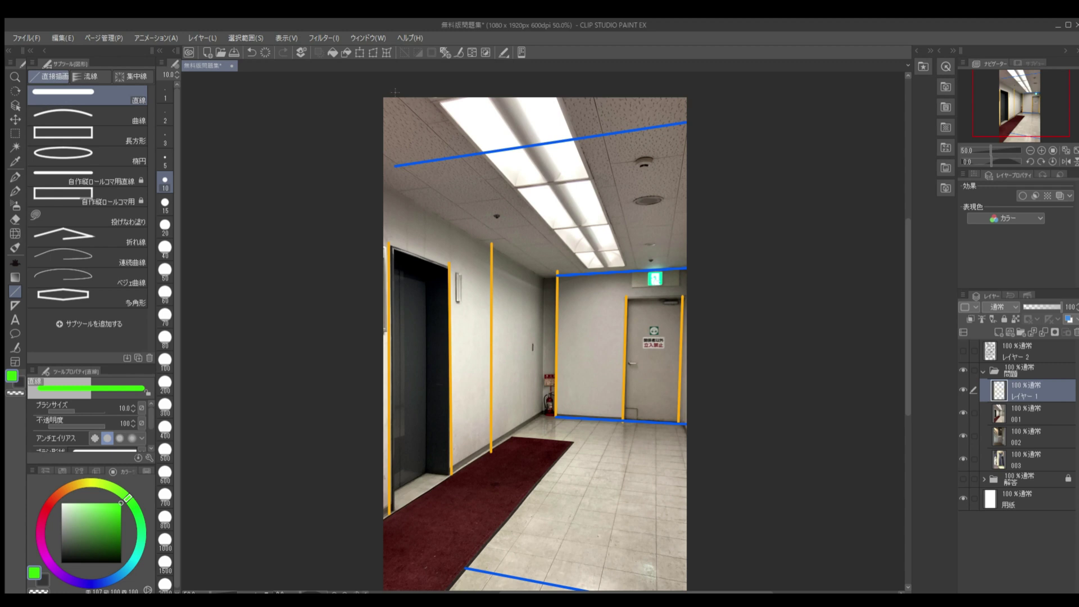
Draw four green depth lines from the ceiling and floor to their meeting point on the door sign, plus a red horizon line through it.
{"action": "left_click_drag", "start_coordinate": [396, 93], "coordinate": [657, 347]}
{"action": "left_click_drag", "start_coordinate": [594, 91], "coordinate": [659, 358]}
{"action": "scroll", "coordinate": [902, 338], "scroll_direction": "down", "scroll_amount": 3}
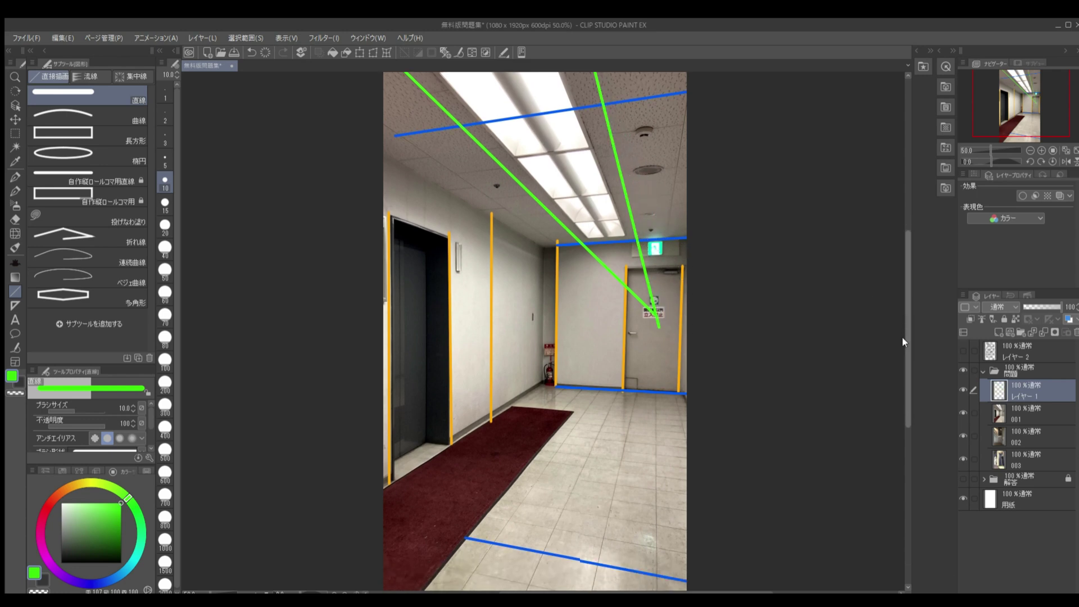
{"action": "left_click_drag", "start_coordinate": [655, 559], "coordinate": [656, 266]}
{"action": "left_click_drag", "start_coordinate": [446, 561], "coordinate": [655, 266]}
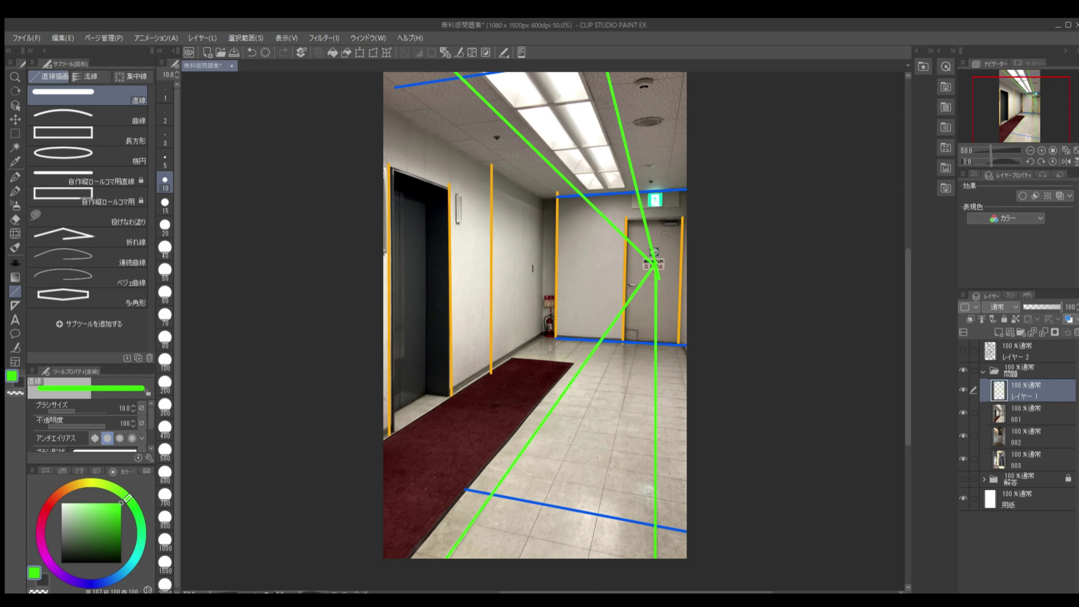
{"action": "left_click", "coordinate": [48, 499]}
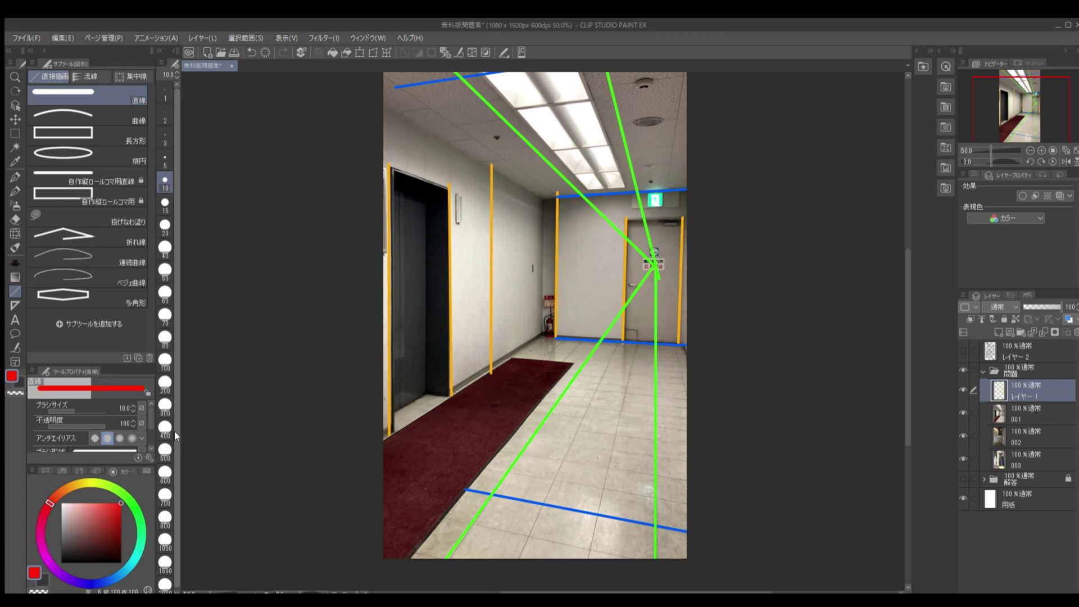
{"action": "left_click_drag", "start_coordinate": [590, 265], "coordinate": [709, 246]}
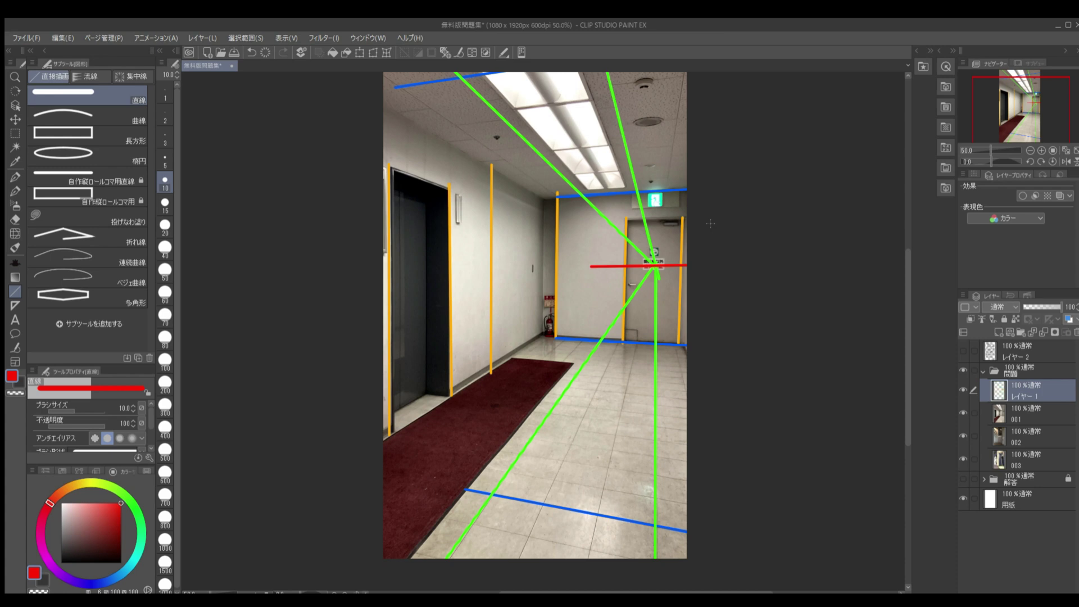
Create a three-point perspective ruler on layer 001 and move its horizon line onto the red line.
{"action": "left_click", "coordinate": [1023, 410]}
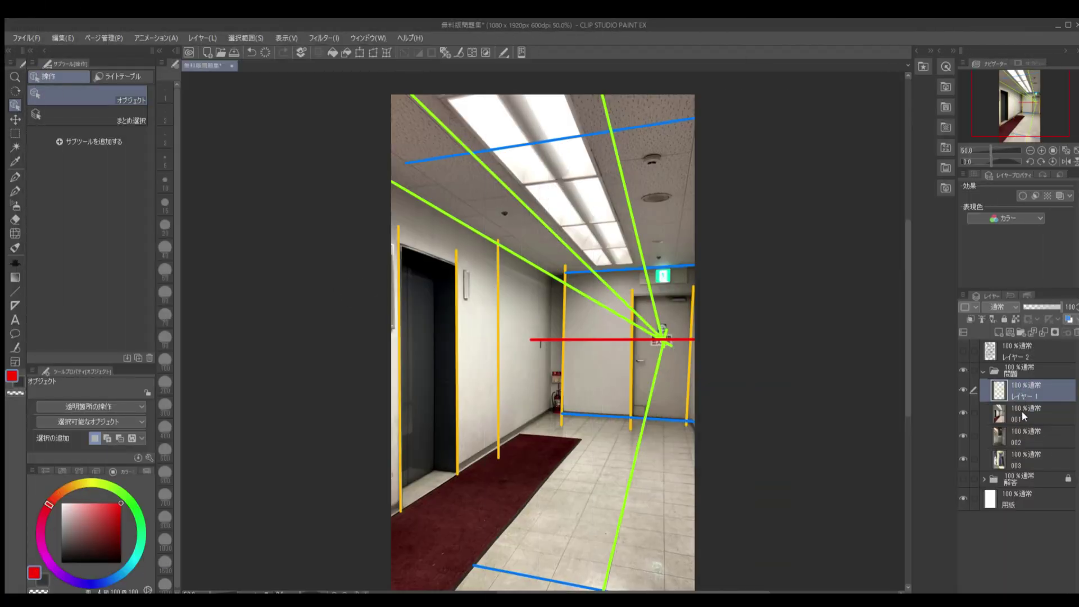
{"action": "left_click", "coordinate": [1023, 412]}
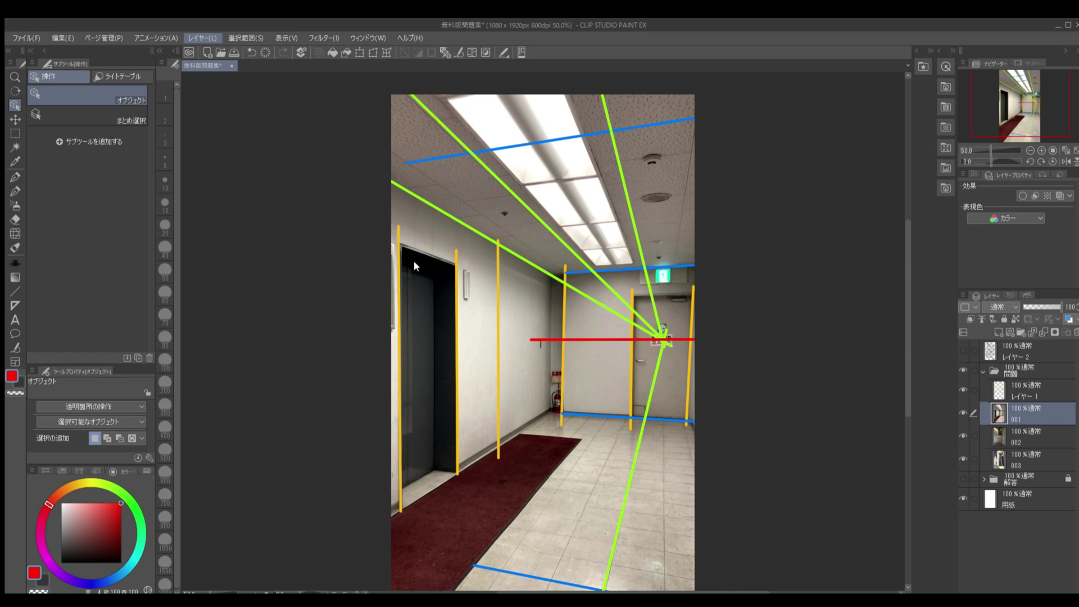
{"action": "left_click", "coordinate": [435, 266]}
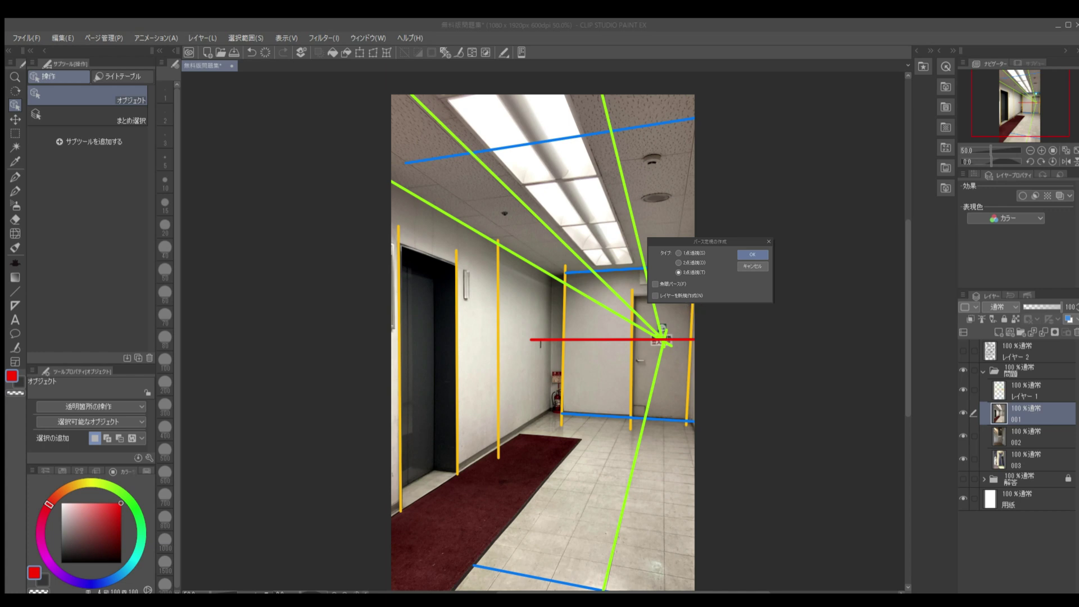
{"action": "left_click", "coordinate": [753, 255]}
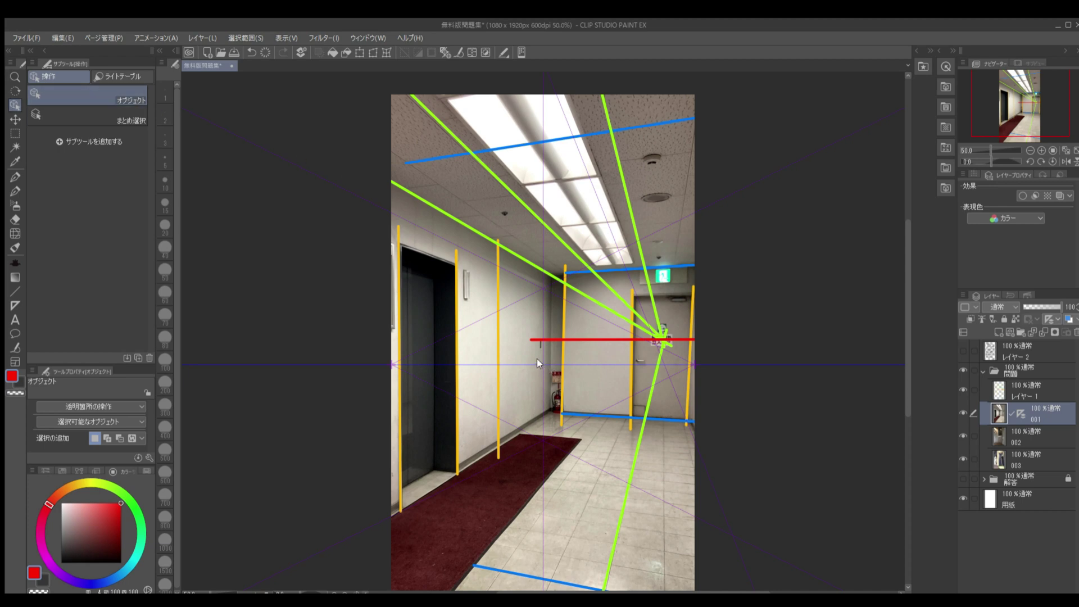
{"action": "left_click", "coordinate": [691, 363]}
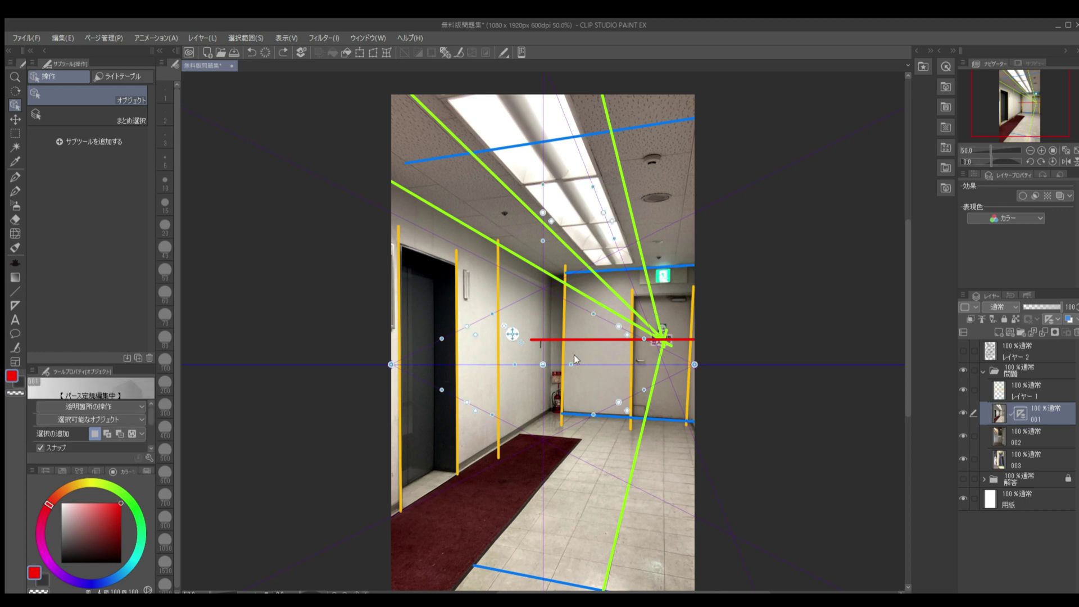
{"action": "left_click_drag", "start_coordinate": [543, 364], "coordinate": [545, 339]}
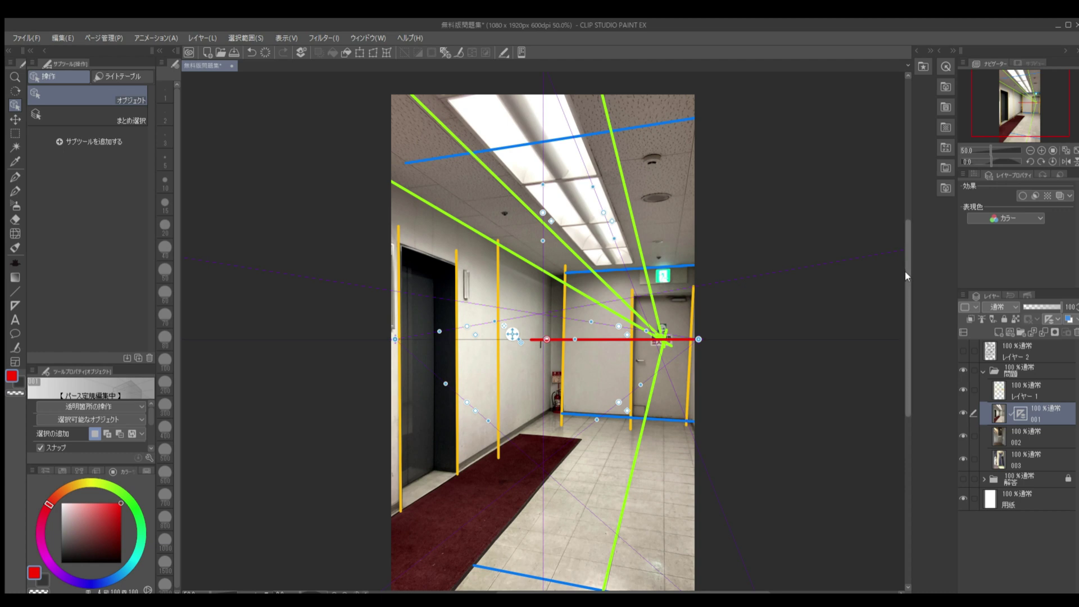
Move the ruler's vertical vanishing point above the photo and align its guides with the orange lines at the elevator and door edges.
{"action": "left_click_drag", "start_coordinate": [905, 271], "coordinate": [906, 251]}
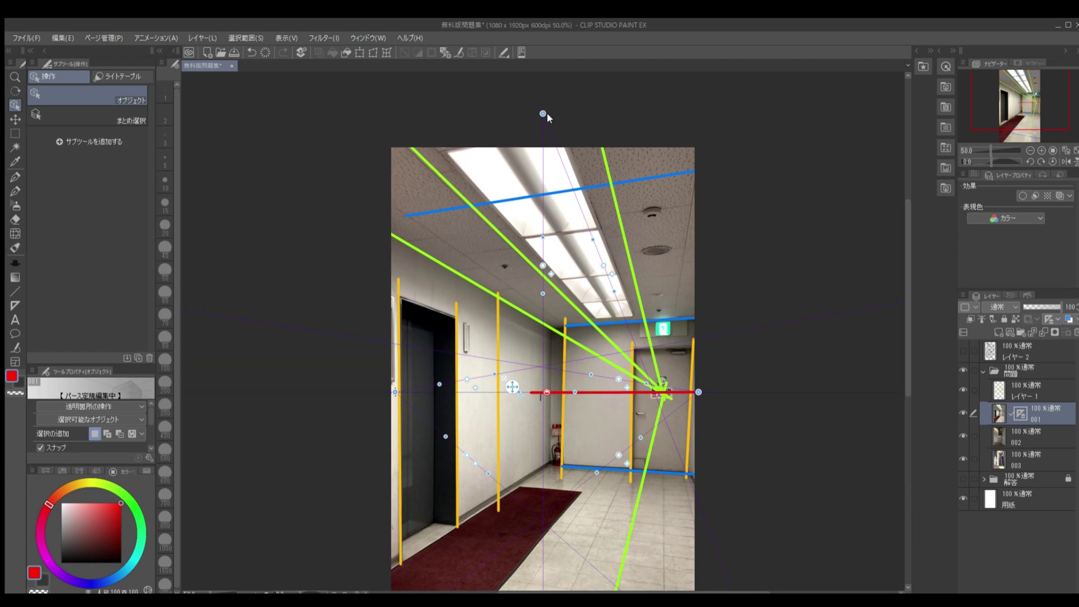
{"action": "left_click_drag", "start_coordinate": [547, 114], "coordinate": [547, 85]}
{"action": "left_click_drag", "start_coordinate": [542, 264], "coordinate": [401, 452]}
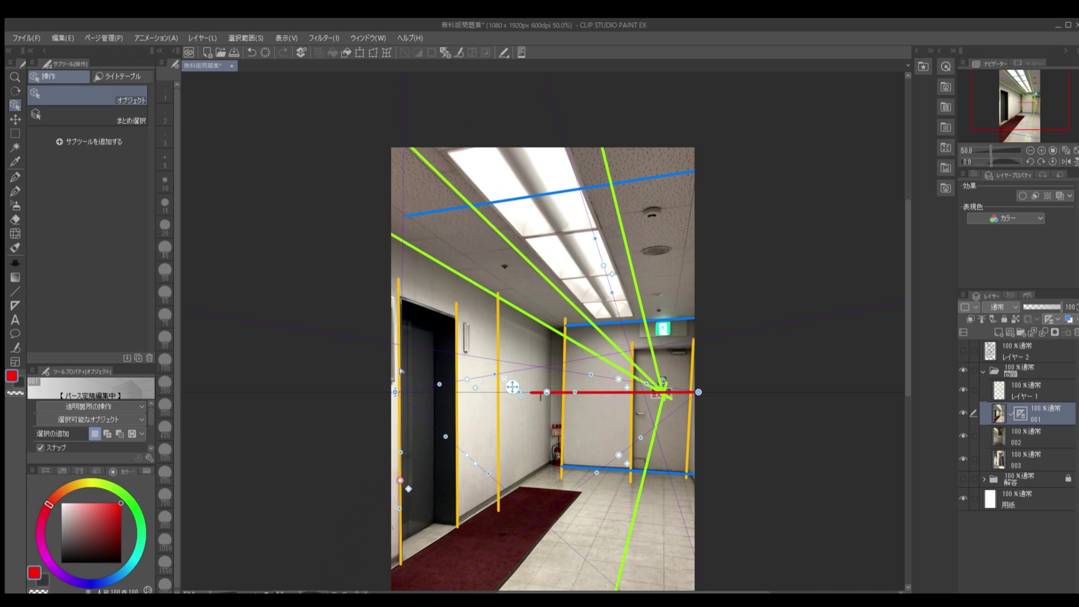
{"action": "left_click_drag", "start_coordinate": [400, 370], "coordinate": [401, 369]}
{"action": "left_click_drag", "start_coordinate": [604, 265], "coordinate": [632, 439]}
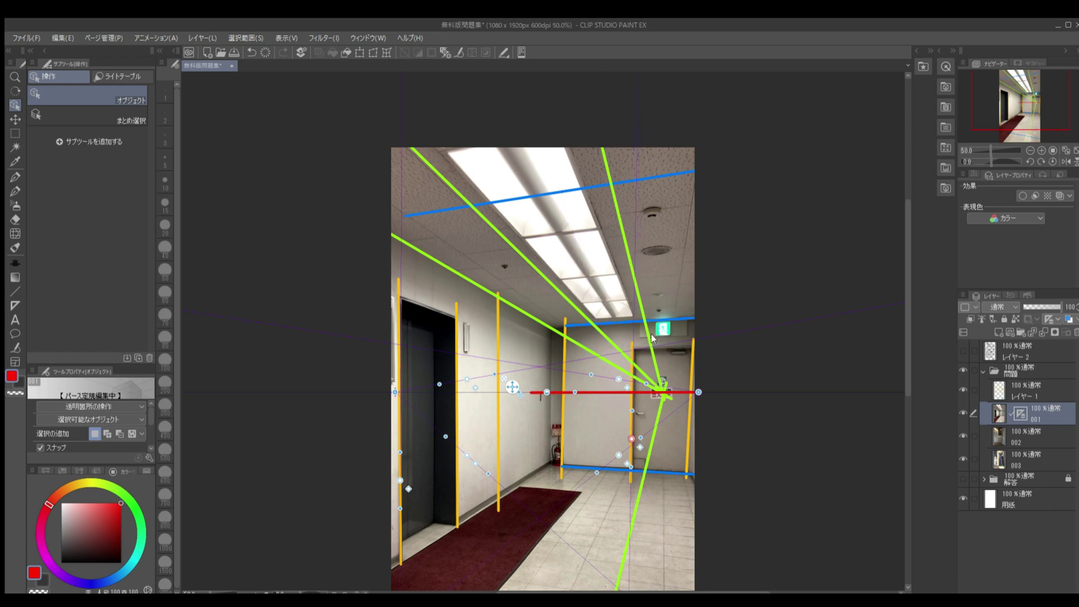
Align the ruler's remaining guides with the blue and green ceiling and floor directions, and place the right vanishing point on the door sign.
{"action": "left_click_drag", "start_coordinate": [465, 377], "coordinate": [582, 184]}
{"action": "left_click_drag", "start_coordinate": [619, 378], "coordinate": [645, 530]}
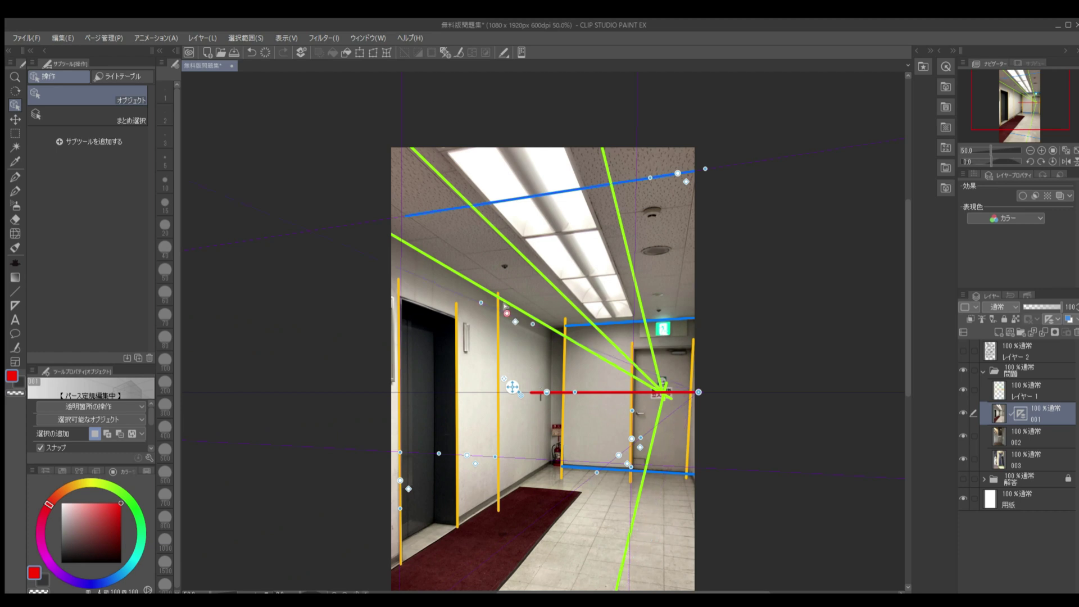
{"action": "left_click", "coordinate": [466, 249]}
{"action": "left_click_drag", "start_coordinate": [466, 249], "coordinate": [416, 157]}
{"action": "left_click_drag", "start_coordinate": [699, 389], "coordinate": [664, 405]}
{"action": "left_click_drag", "start_coordinate": [632, 439], "coordinate": [530, 575]}
{"action": "left_click_drag", "start_coordinate": [466, 453], "coordinate": [685, 587]}
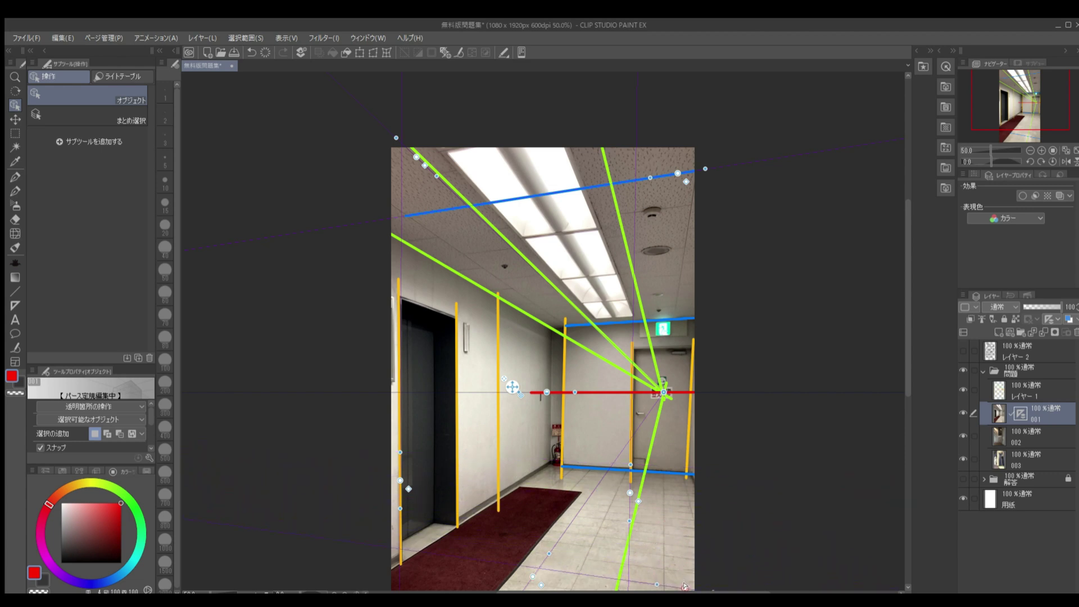
Delete レイヤー 1, the layer holding the coloured guide lines.
{"action": "left_click", "coordinate": [1014, 390]}
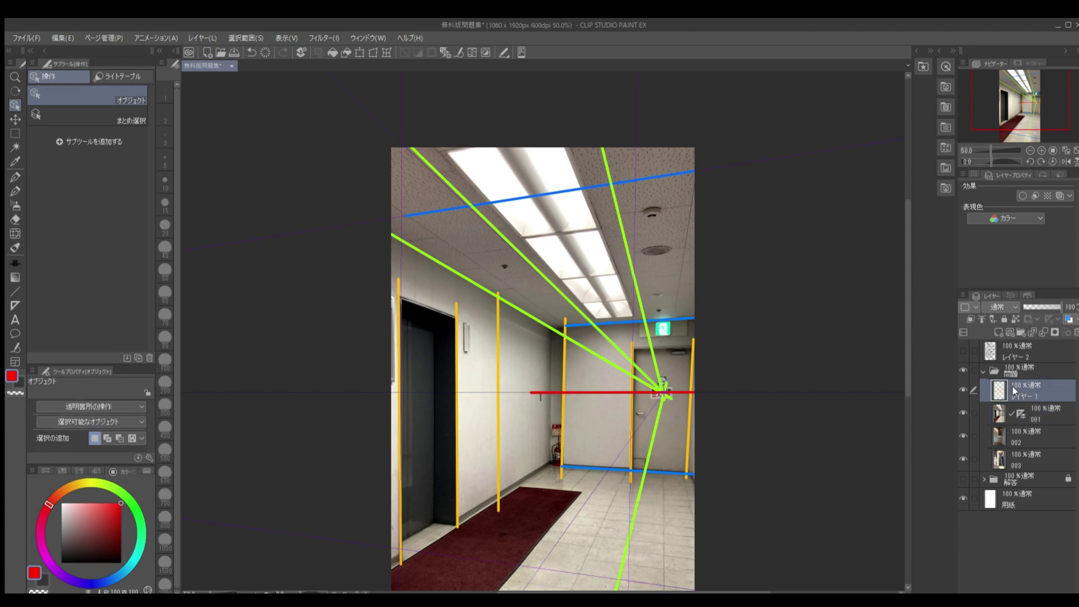
{"action": "left_click", "coordinate": [1076, 332]}
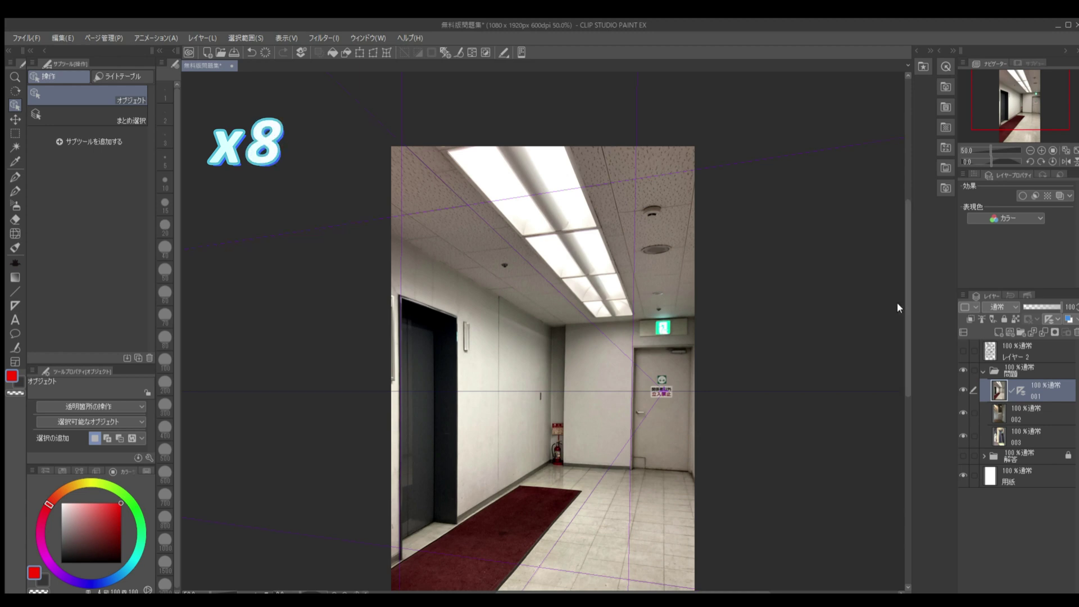
Reselect the ruler on layer 001 and fine-tune its ceiling guides against the ceiling tile seams.
{"action": "key", "text": "ctrl+plus"}
{"action": "left_click", "coordinate": [1021, 390]}
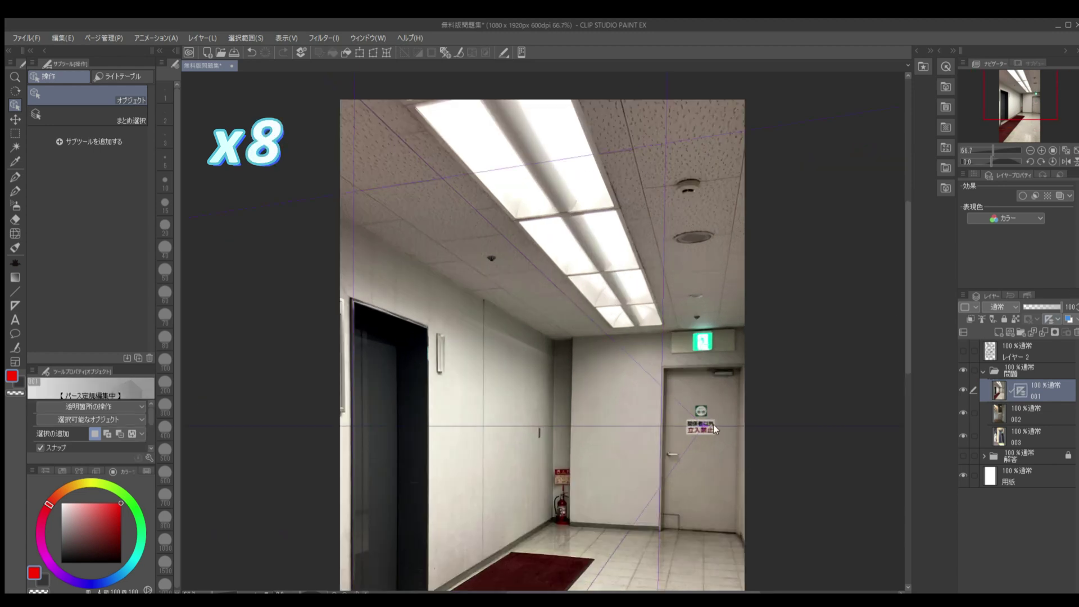
{"action": "scroll", "coordinate": [382, 146], "scroll_direction": "up", "scroll_amount": 3}
{"action": "scroll", "coordinate": [376, 147], "scroll_direction": "up", "scroll_amount": 2}
{"action": "left_click_drag", "start_coordinate": [372, 146], "coordinate": [369, 143]}
{"action": "scroll", "coordinate": [544, 128], "scroll_direction": "down", "scroll_amount": 1}
{"action": "left_click_drag", "start_coordinate": [730, 208], "coordinate": [564, 208]}
{"action": "left_click_drag", "start_coordinate": [785, 173], "coordinate": [654, 195]}
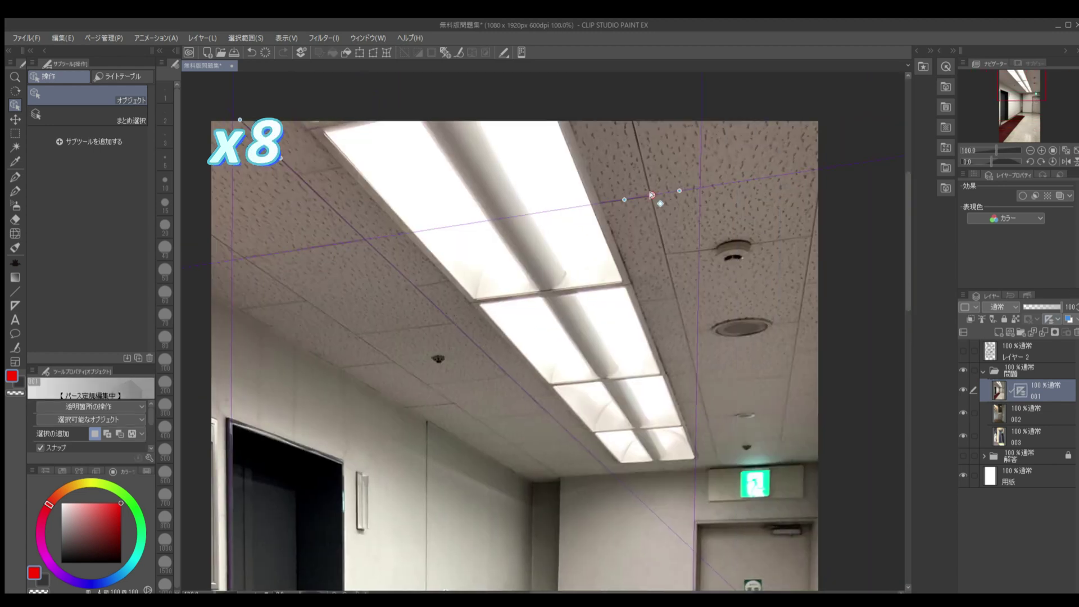
{"action": "left_click_drag", "start_coordinate": [565, 212], "coordinate": [565, 210]}
Fine-tune the ruler's two floor guides to follow the floor tile joints.
{"action": "left_click_drag", "start_coordinate": [907, 292], "coordinate": [902, 429]}
{"action": "left_click_drag", "start_coordinate": [798, 498], "coordinate": [798, 533]}
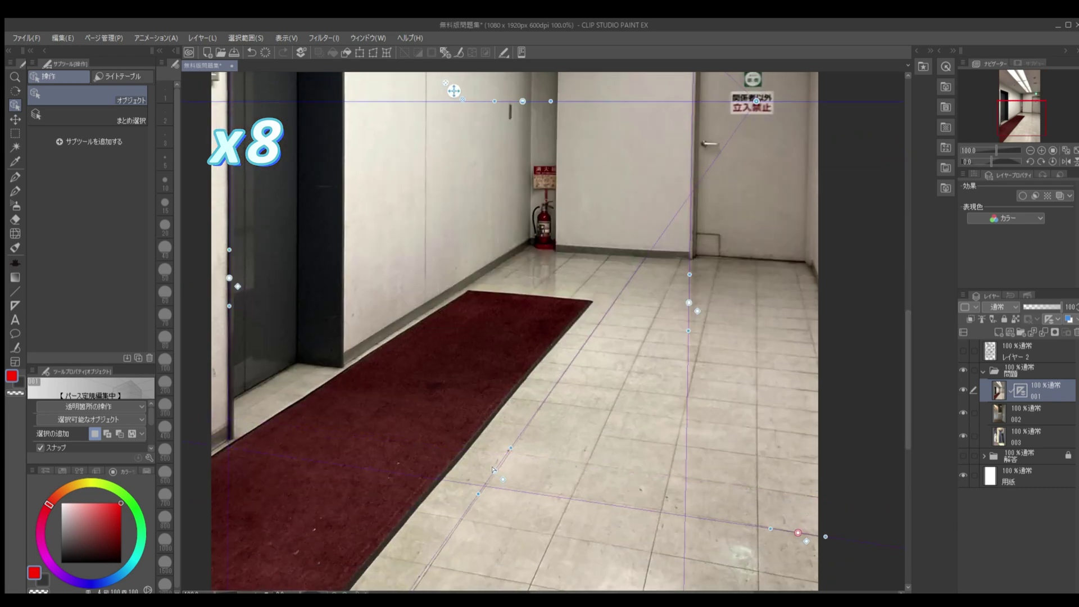
{"action": "left_click_drag", "start_coordinate": [494, 472], "coordinate": [491, 479]}
Adjust the ruler's horizon height and fine-tune the right vanishing point on the door sign.
{"action": "left_click_drag", "start_coordinate": [906, 339], "coordinate": [904, 331]}
{"action": "left_click_drag", "start_coordinate": [523, 128], "coordinate": [523, 119]}
{"action": "left_click_drag", "start_coordinate": [908, 432], "coordinate": [911, 313]}
{"action": "left_click_drag", "start_coordinate": [582, 159], "coordinate": [582, 157]}
{"action": "left_click_drag", "start_coordinate": [907, 318], "coordinate": [895, 405]}
{"action": "left_click_drag", "start_coordinate": [757, 238], "coordinate": [753, 238]}
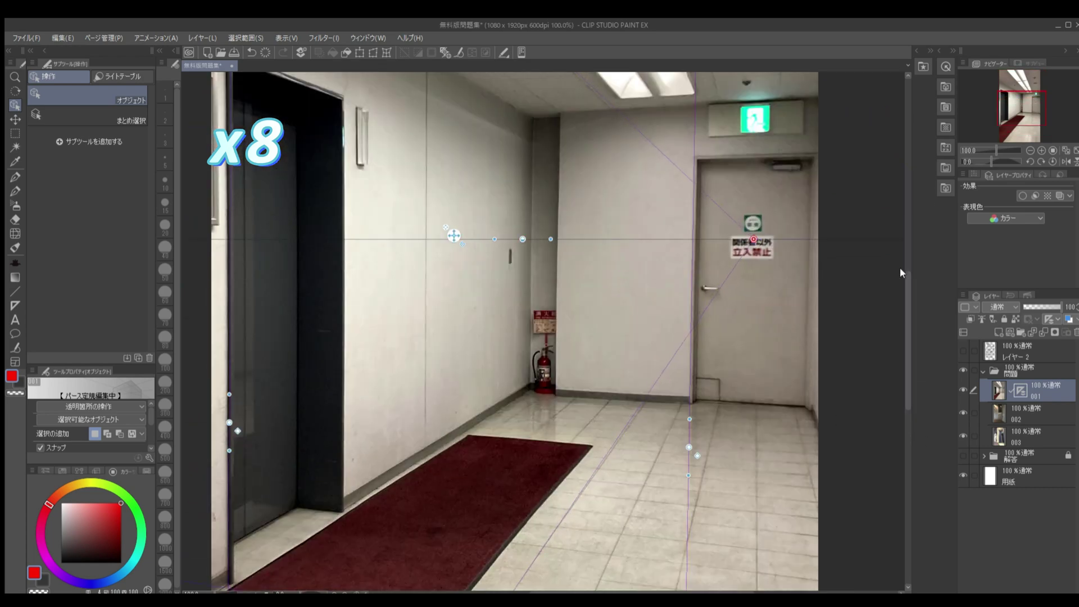
Check the ruler across the whole photo and refine its floor and vertical guides against the tile joints and the elevator and door frames.
{"action": "scroll", "coordinate": [543, 345], "scroll_direction": "down", "scroll_amount": 1}
{"action": "scroll", "coordinate": [535, 279], "scroll_direction": "down", "scroll_amount": 4}
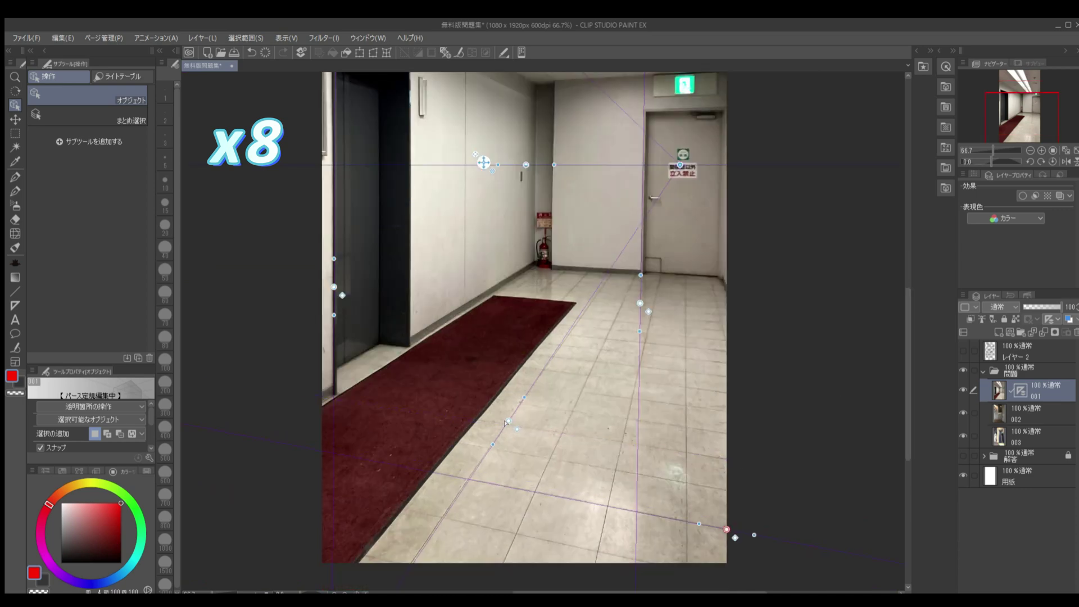
{"action": "scroll", "coordinate": [612, 272], "scroll_direction": "up", "scroll_amount": 10}
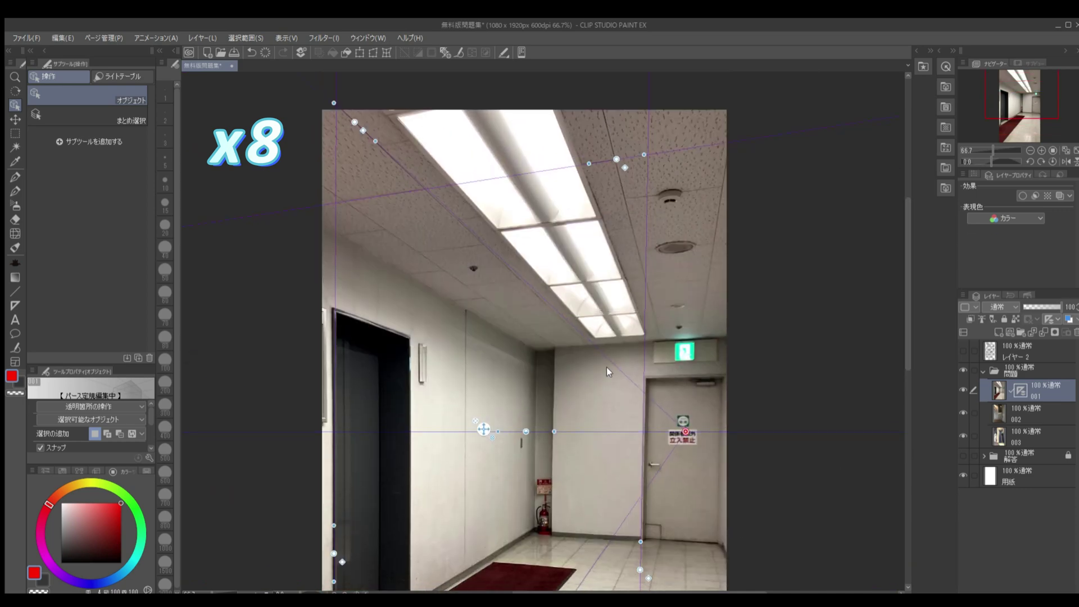
{"action": "scroll", "coordinate": [899, 386], "scroll_direction": "down", "scroll_amount": 10}
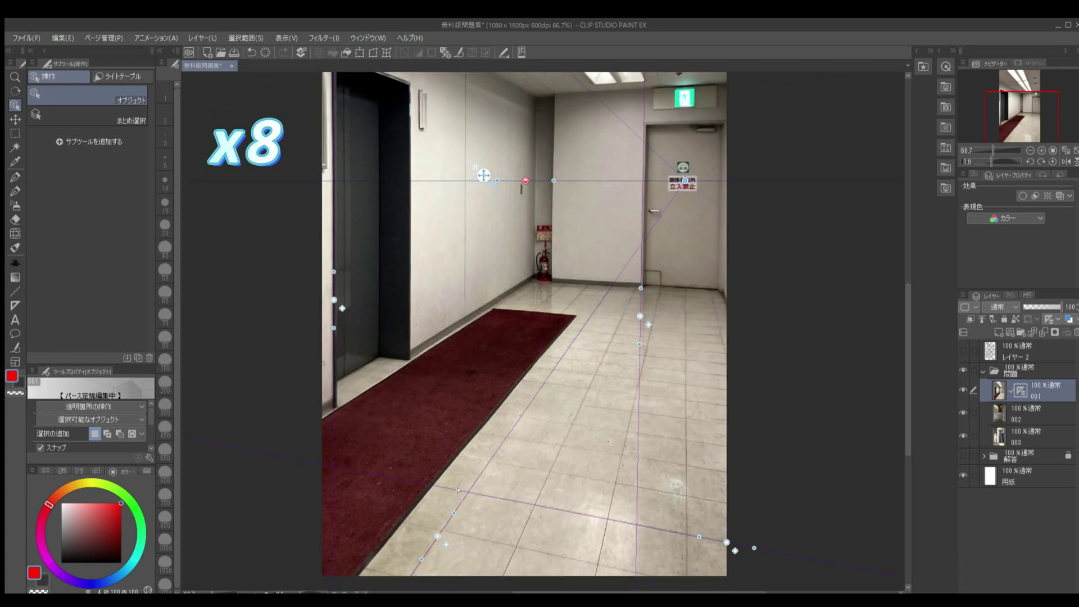
{"action": "scroll", "coordinate": [899, 366], "scroll_direction": "up", "scroll_amount": 6}
{"action": "scroll", "coordinate": [899, 366], "scroll_direction": "down", "scroll_amount": 1}
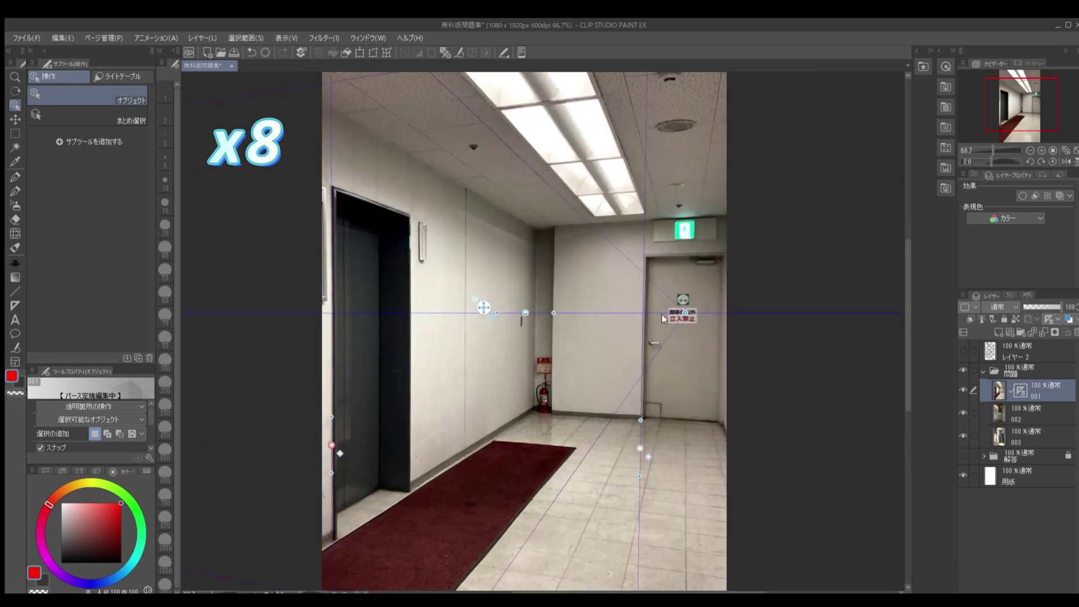
{"action": "key", "text": "ctrl+minus"}
{"action": "key", "text": "ctrl+minus"}
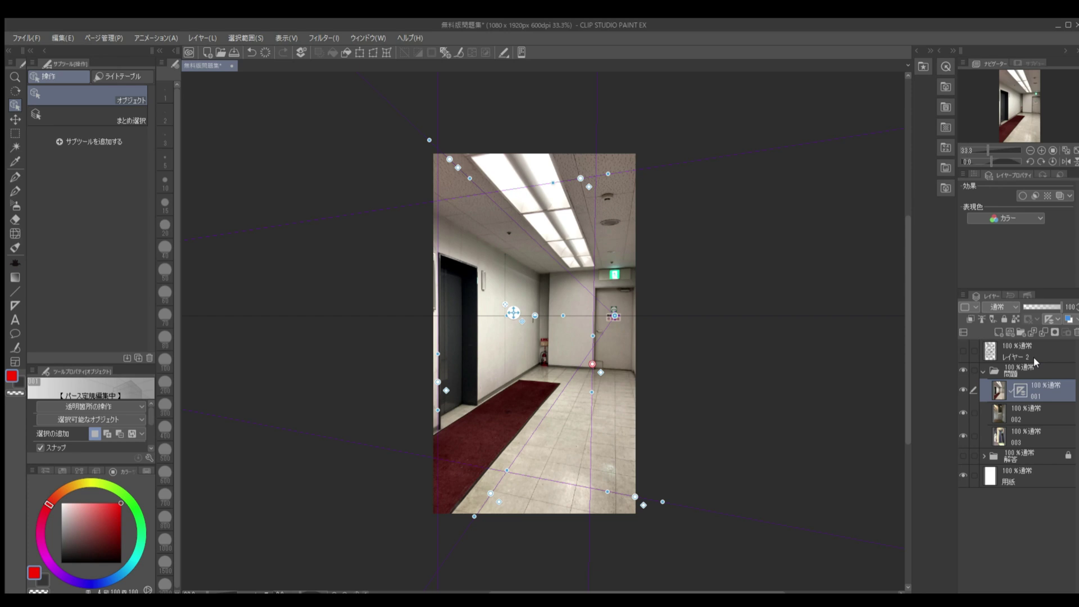
Show and expand the 解答 folder, and display the perspective ruler of its layer 001 for comparison.
{"action": "left_click", "coordinate": [962, 454]}
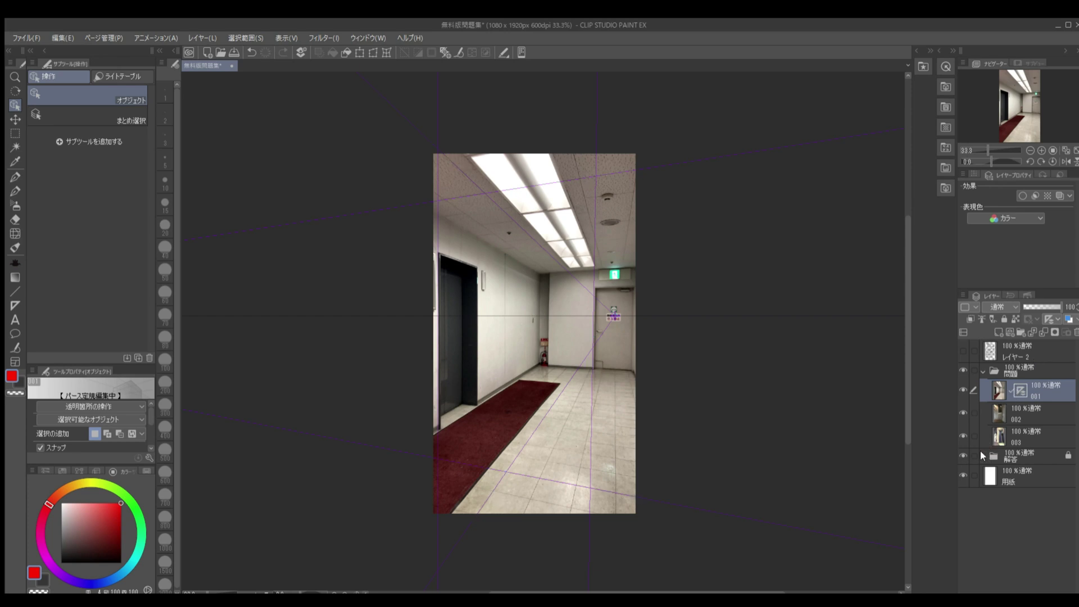
{"action": "left_click", "coordinate": [980, 453]}
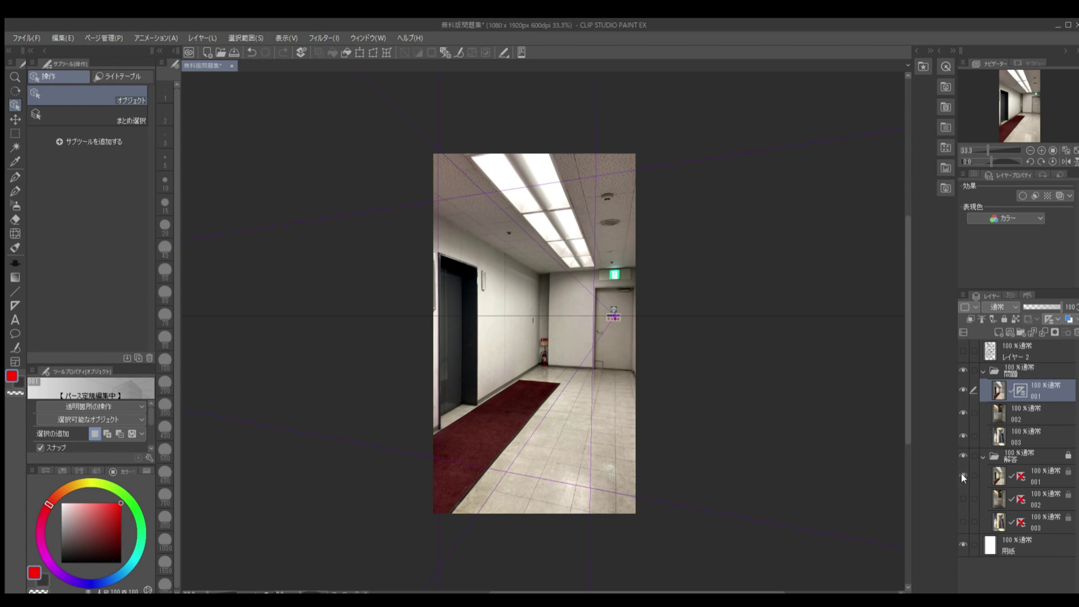
{"action": "left_click", "coordinate": [1016, 477]}
{"action": "left_click", "coordinate": [1016, 475]}
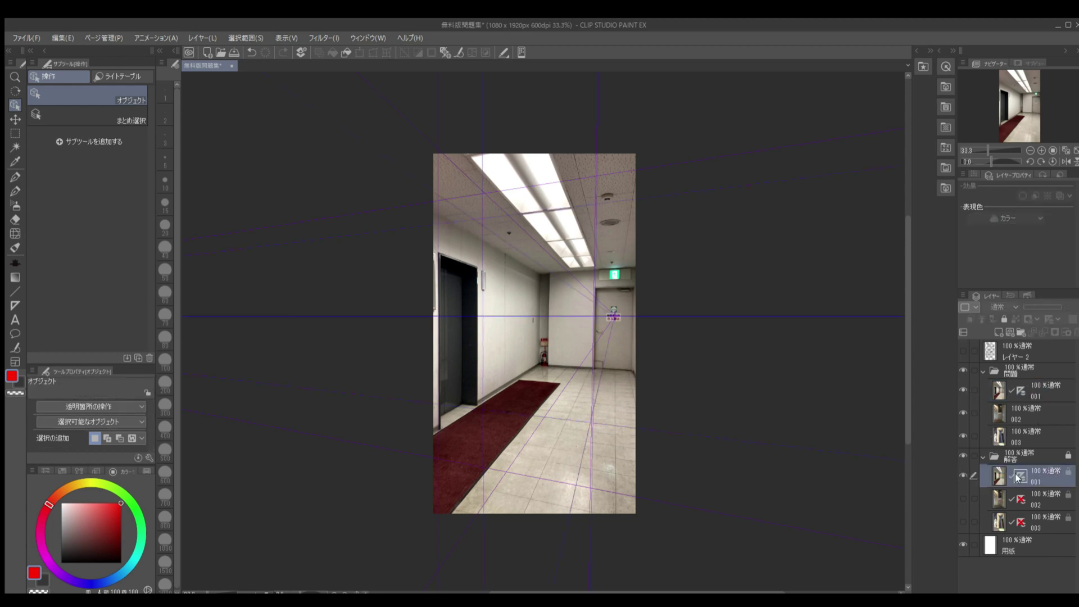
Reselect the ruler on layer 001 in the 問題 folder and reposition its ceiling and floor guides running to the door vanishing point.
{"action": "left_click", "coordinate": [1035, 388]}
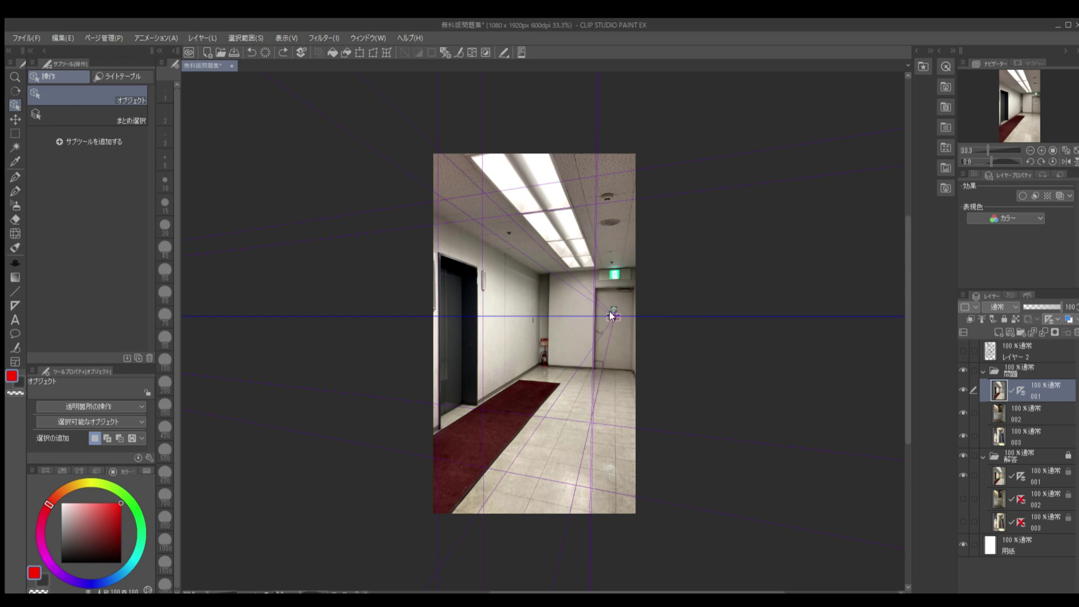
{"action": "left_click", "coordinate": [1037, 371]}
{"action": "left_click", "coordinate": [1030, 390]}
{"action": "left_click", "coordinate": [1014, 386]}
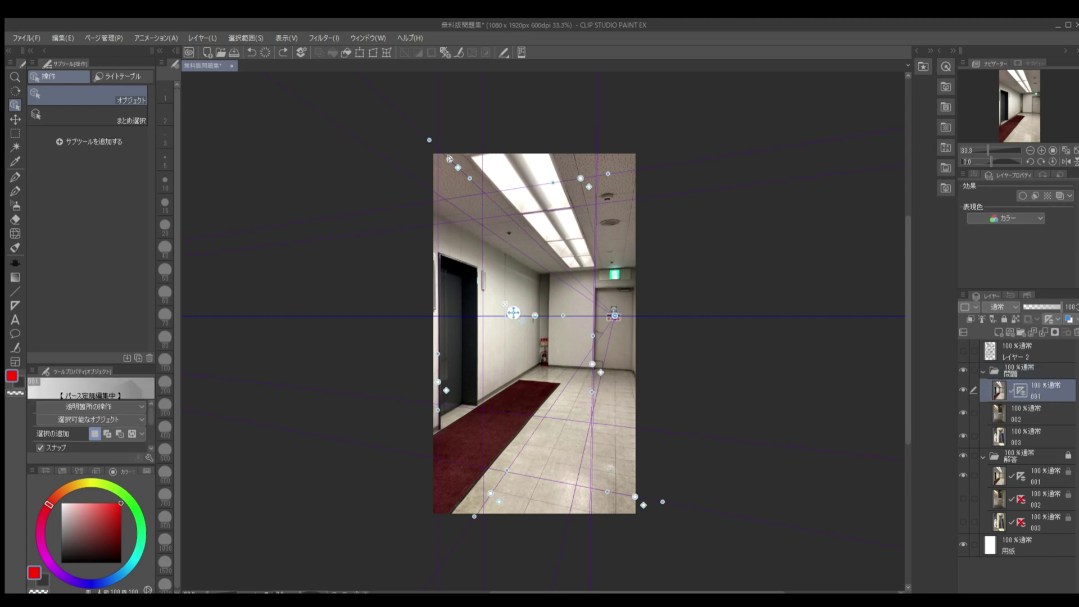
{"action": "left_click_drag", "start_coordinate": [450, 158], "coordinate": [643, 113]}
{"action": "left_click_drag", "start_coordinate": [645, 113], "coordinate": [351, 133]}
{"action": "left_click_drag", "start_coordinate": [491, 492], "coordinate": [566, 528]}
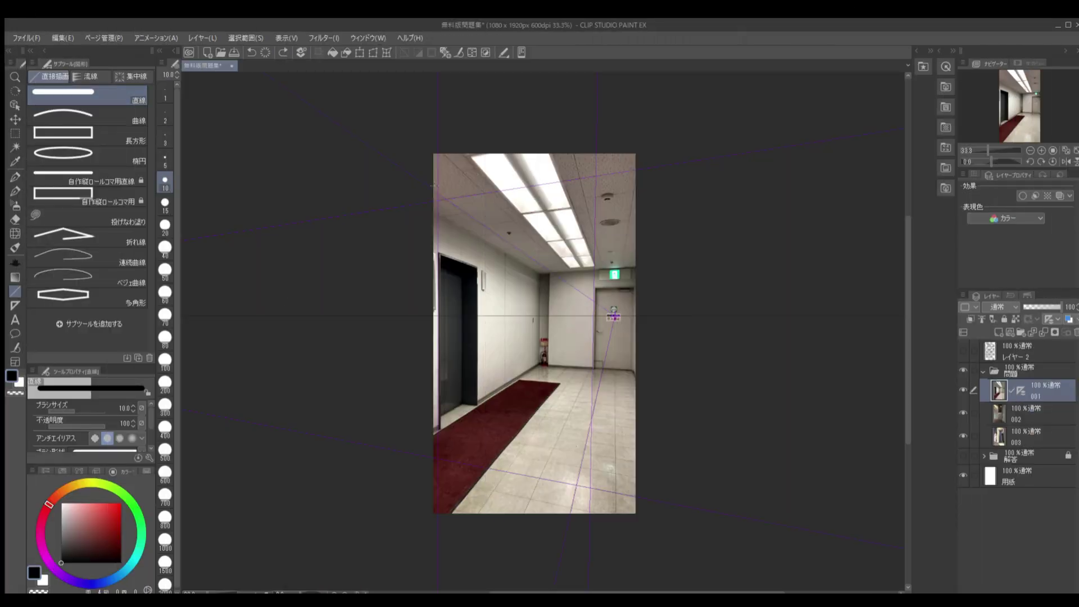
Draw four black straight lines from the photo's upper edges along the ceiling toward the vanishing point on the door.
{"action": "left_click_drag", "start_coordinate": [428, 189], "coordinate": [600, 305]}
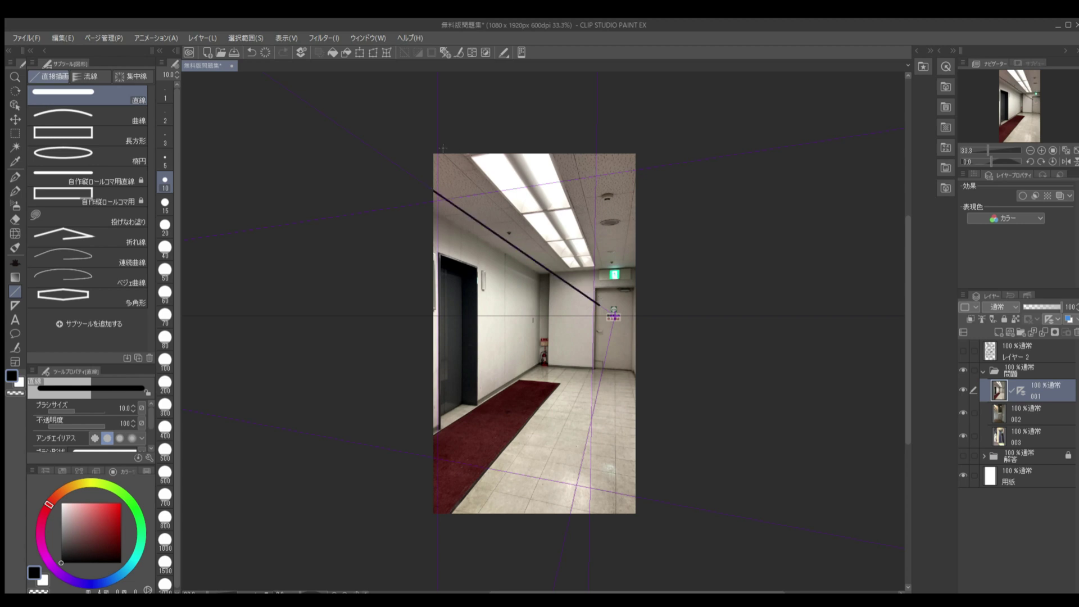
{"action": "left_click_drag", "start_coordinate": [443, 148], "coordinate": [598, 299]}
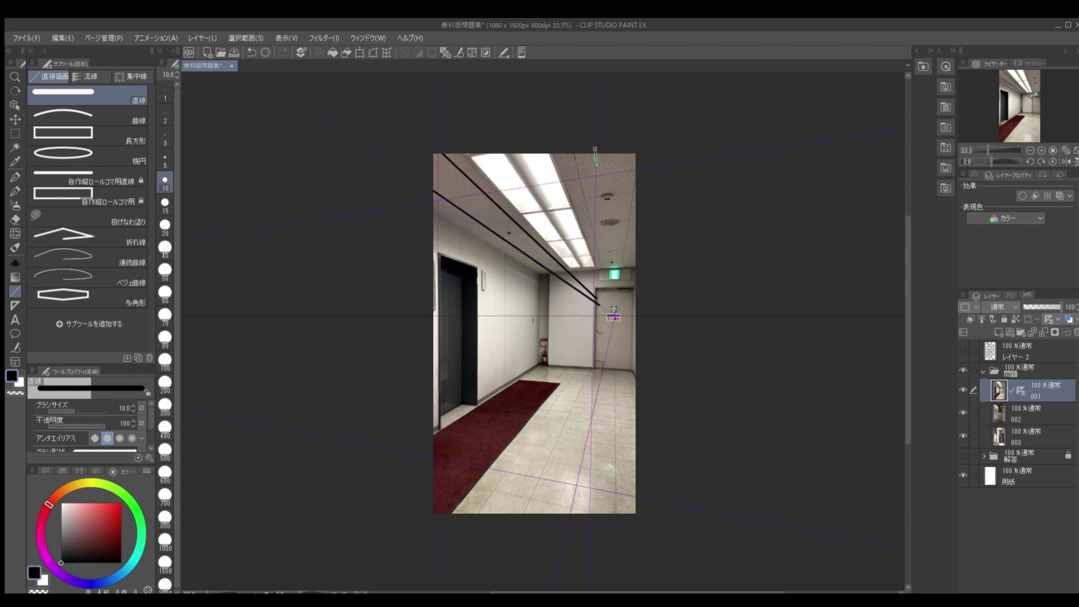
{"action": "left_click_drag", "start_coordinate": [595, 149], "coordinate": [611, 300]}
{"action": "left_click_drag", "start_coordinate": [551, 146], "coordinate": [609, 300]}
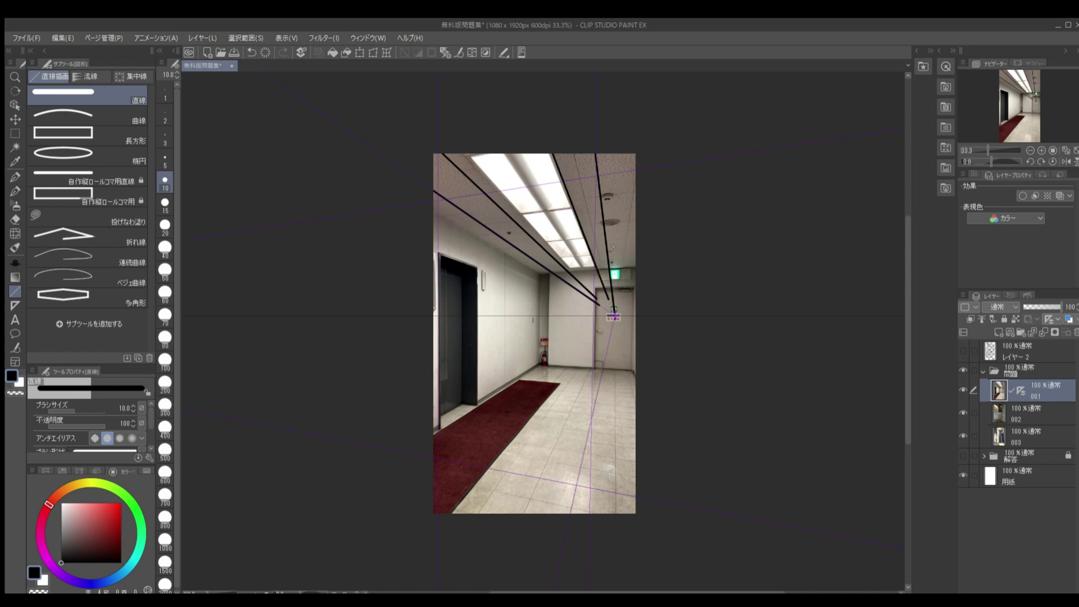
Draw test lines against the ruler: three verticals over the back wall and floor, and one line across the floor tiles.
{"action": "mouse_move", "coordinate": [562, 339]}
{"action": "left_mouse_down"}
{"action": "mouse_move", "coordinate": [562, 234]}
{"action": "mouse_move", "coordinate": [562, 366]}
{"action": "mouse_move", "coordinate": [563, 241]}
{"action": "mouse_move", "coordinate": [589, 353]}
{"action": "mouse_move", "coordinate": [563, 245]}
{"action": "mouse_move", "coordinate": [582, 457]}
{"action": "left_mouse_up"}
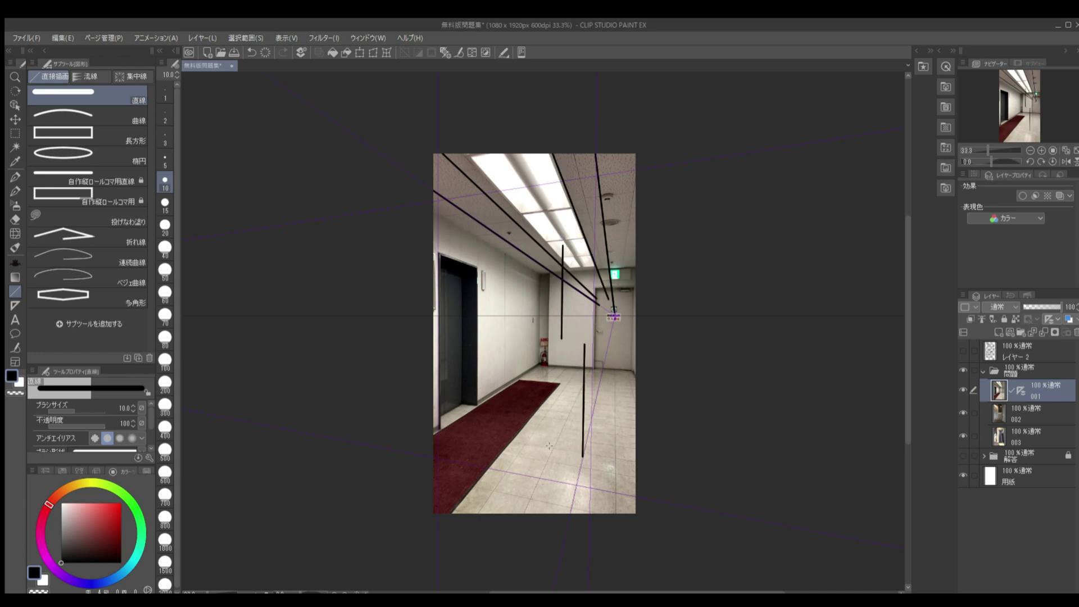
{"action": "left_click_drag", "start_coordinate": [622, 361], "coordinate": [619, 462]}
{"action": "left_click_drag", "start_coordinate": [521, 401], "coordinate": [632, 413]}
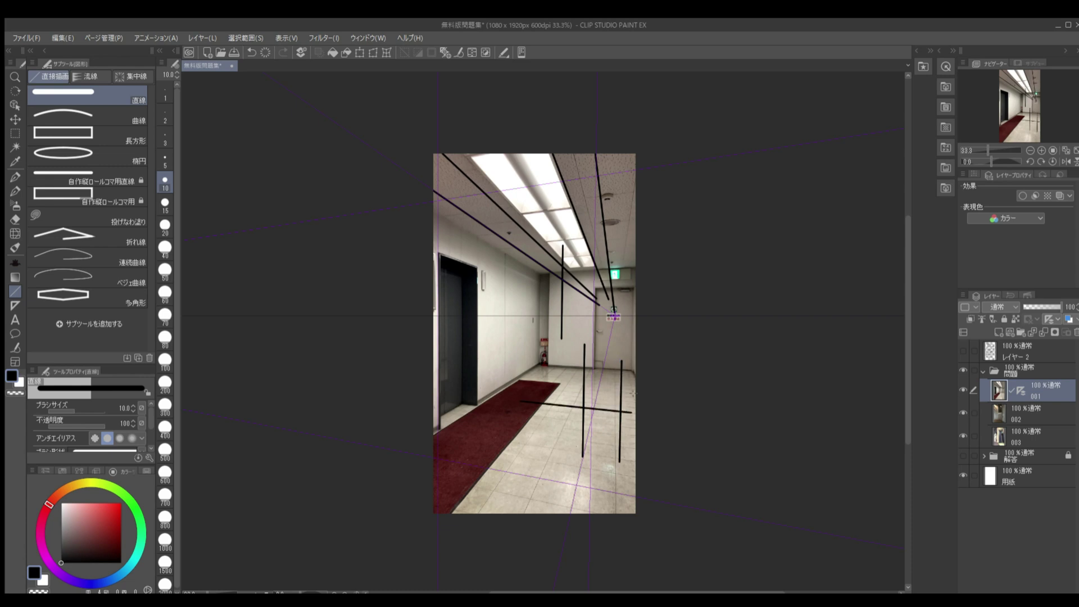
Undo all the black test lines drawn over the ceiling, back wall and floor.
{"action": "left_click", "coordinate": [248, 52]}
{"action": "left_click", "coordinate": [248, 53]}
{"action": "left_click", "coordinate": [248, 52]}
{"action": "left_click", "coordinate": [249, 52]}
{"action": "left_click", "coordinate": [250, 52]}
{"action": "left_click", "coordinate": [249, 52]}
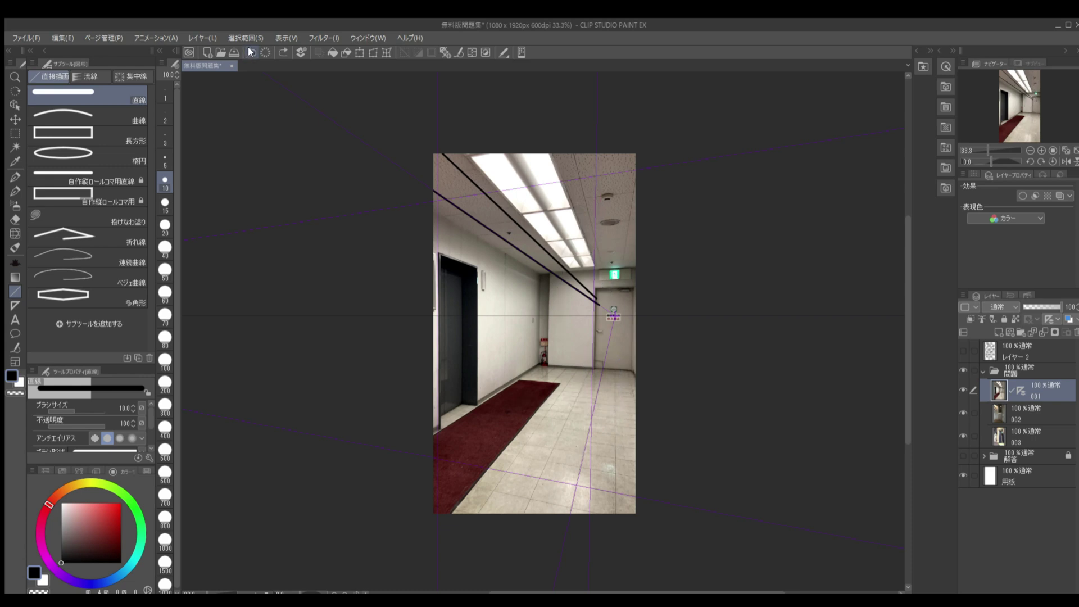
{"action": "left_click", "coordinate": [251, 53]}
{"action": "left_click", "coordinate": [251, 52]}
Trace the ceiling-wall edges, the ceiling light's frame and dividers, and the vertical edges of the back corner with straight black lines.
{"action": "left_click_drag", "start_coordinate": [430, 210], "coordinate": [638, 267]}
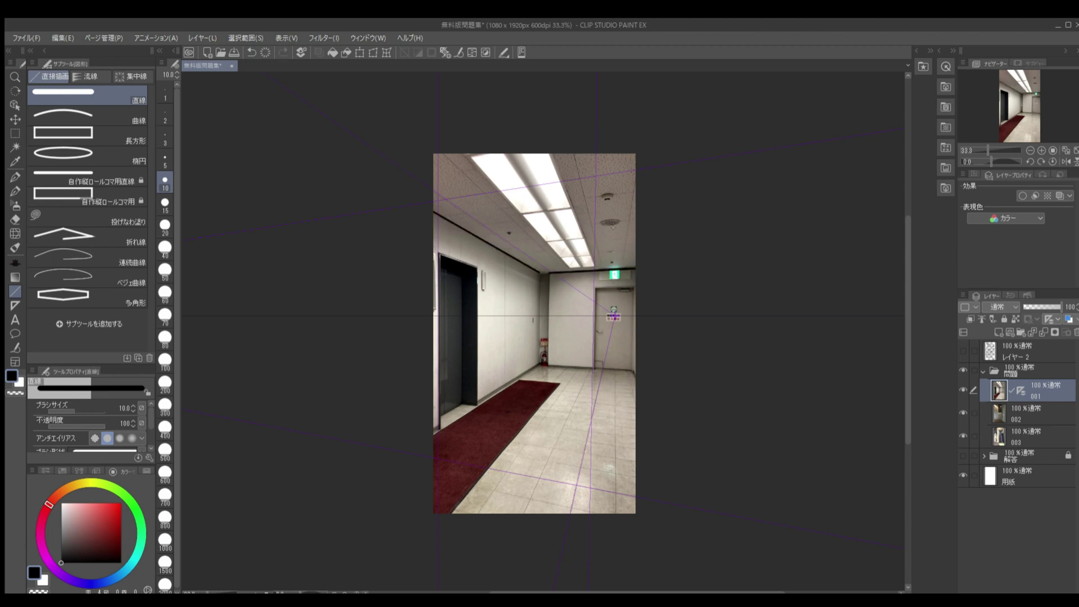
{"action": "mouse_move", "coordinate": [461, 147]}
{"action": "left_mouse_down"}
{"action": "mouse_move", "coordinate": [536, 231]}
{"action": "mouse_move", "coordinate": [576, 265]}
{"action": "mouse_move", "coordinate": [597, 267]}
{"action": "left_mouse_up"}
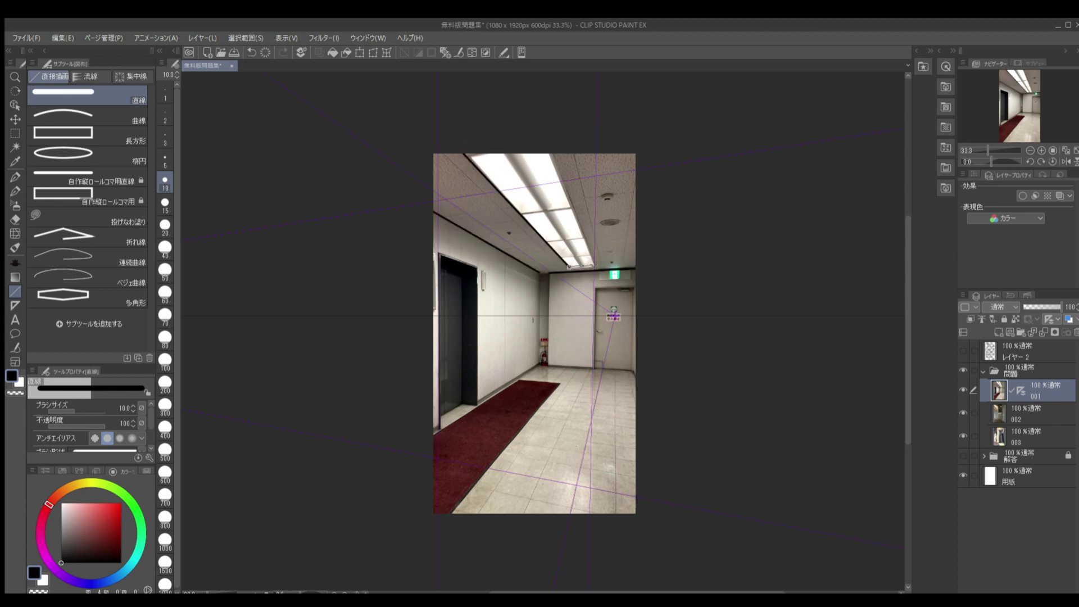
{"action": "left_click_drag", "start_coordinate": [544, 145], "coordinate": [594, 266]}
{"action": "mouse_move", "coordinate": [499, 145]}
{"action": "left_mouse_down"}
{"action": "mouse_move", "coordinate": [585, 263]}
{"action": "mouse_move", "coordinate": [582, 238]}
{"action": "left_mouse_up"}
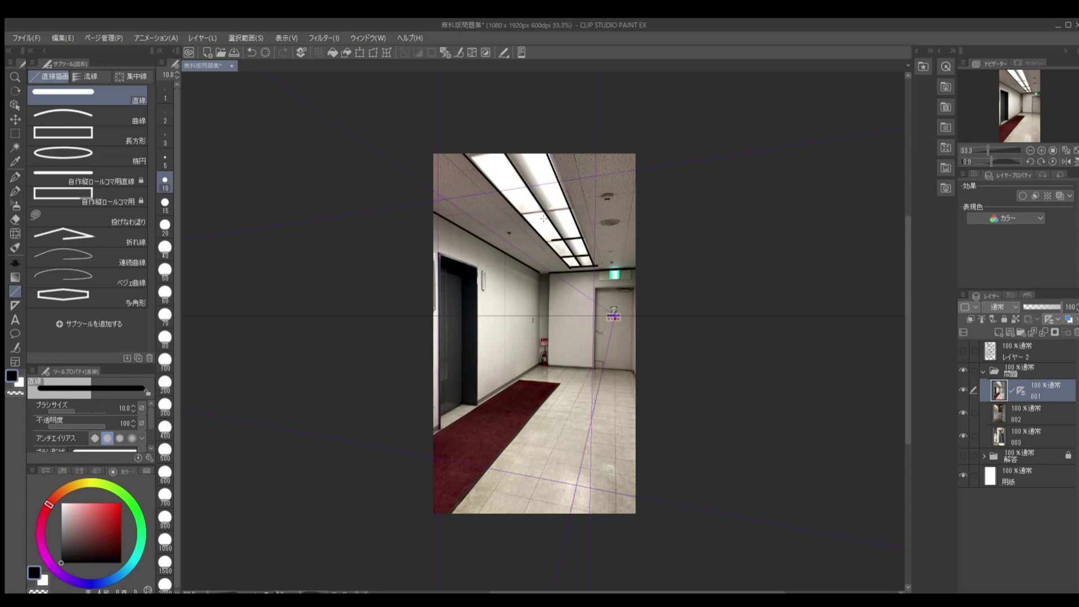
{"action": "left_click_drag", "start_coordinate": [527, 214], "coordinate": [571, 208]}
{"action": "mouse_move", "coordinate": [551, 272]}
{"action": "left_mouse_down"}
{"action": "mouse_move", "coordinate": [550, 367]}
{"action": "mouse_move", "coordinate": [538, 366]}
{"action": "left_mouse_up"}
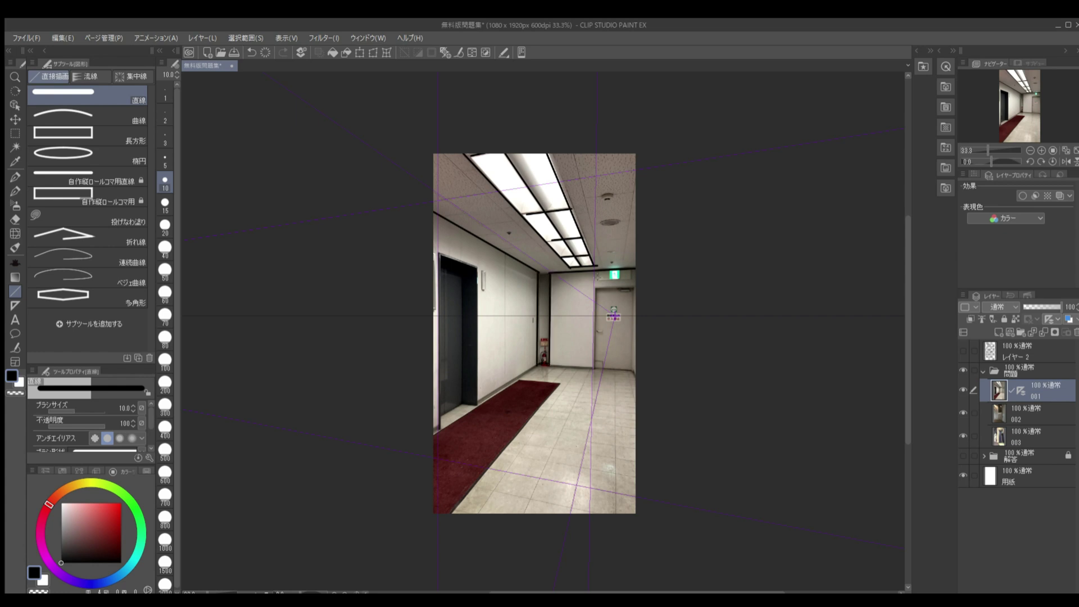
Trace the back door's frame, the left wall's base and the elevator's frame with straight black lines.
{"action": "mouse_move", "coordinate": [594, 288]}
{"action": "left_mouse_down"}
{"action": "mouse_move", "coordinate": [594, 372]}
{"action": "mouse_move", "coordinate": [634, 288]}
{"action": "left_mouse_up"}
{"action": "left_click_drag", "start_coordinate": [633, 287], "coordinate": [633, 372]}
{"action": "mouse_move", "coordinate": [550, 365]}
{"action": "left_mouse_down"}
{"action": "mouse_move", "coordinate": [635, 370]}
{"action": "mouse_move", "coordinate": [487, 399]}
{"action": "mouse_move", "coordinate": [427, 439]}
{"action": "left_mouse_up"}
{"action": "left_click_drag", "start_coordinate": [478, 265], "coordinate": [479, 404]}
{"action": "left_click_drag", "start_coordinate": [439, 250], "coordinate": [439, 432]}
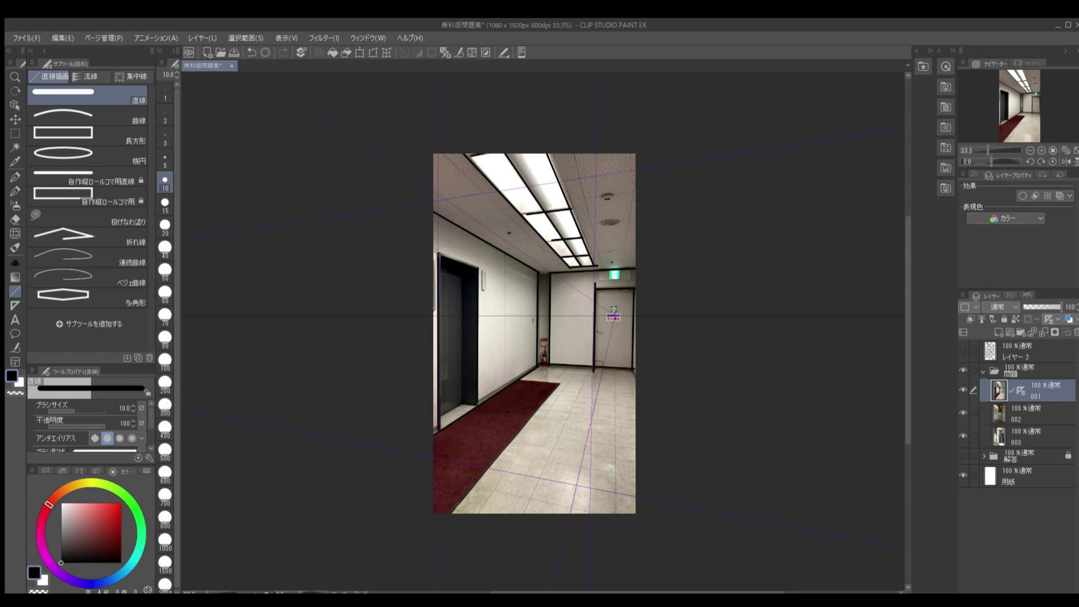
{"action": "left_click_drag", "start_coordinate": [439, 253], "coordinate": [478, 267]}
Hide the ruler on layer 001 to view the traced lines, show it again, and select it with the Object tool.
{"action": "left_click", "coordinate": [1046, 330]}
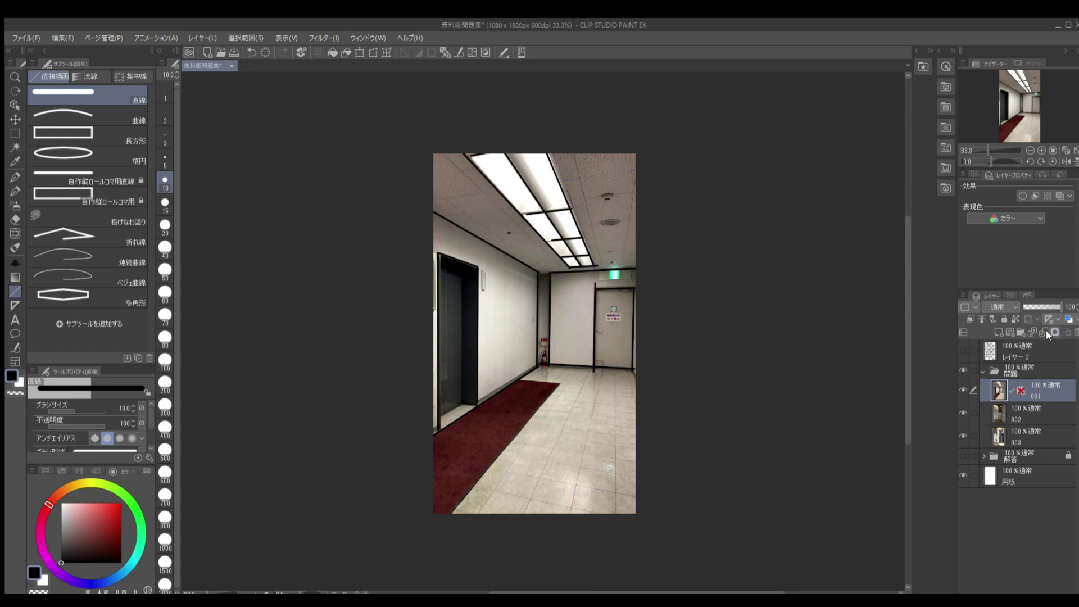
{"action": "left_click", "coordinate": [1020, 391]}
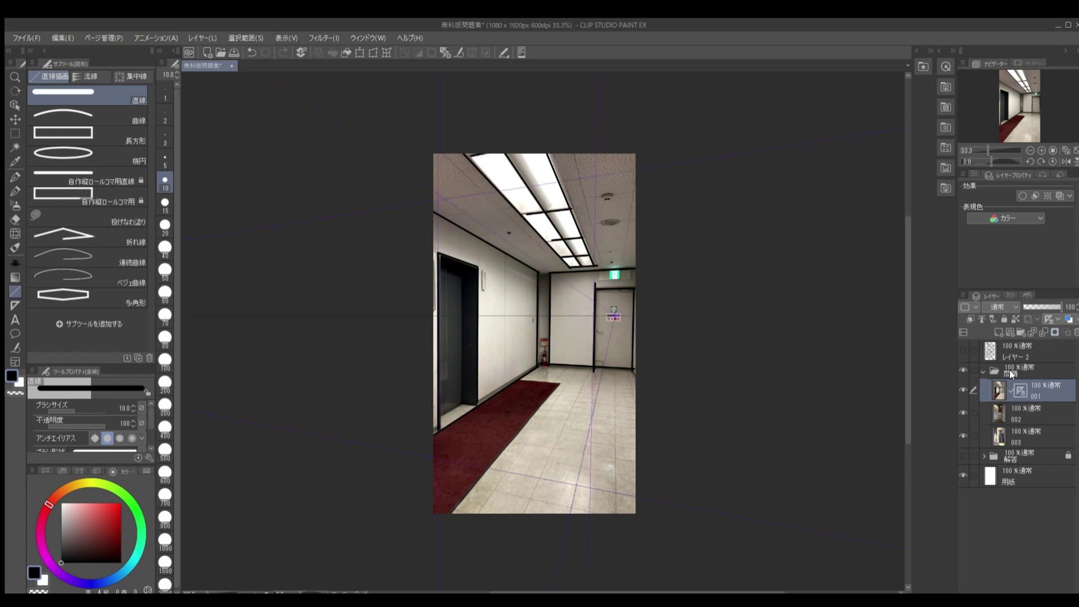
{"action": "left_click", "coordinate": [16, 105]}
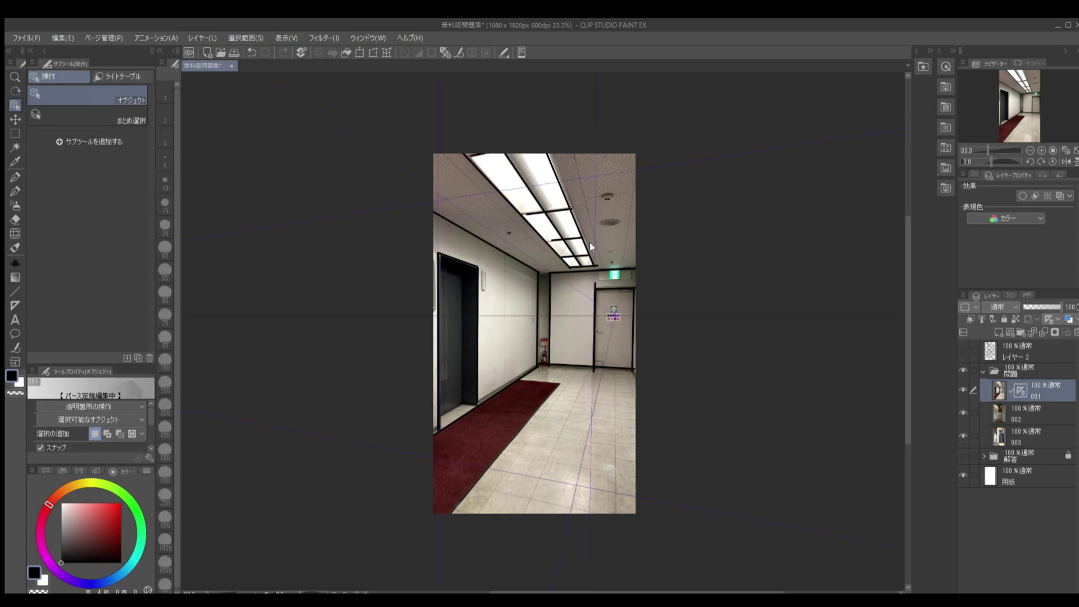
{"action": "left_click", "coordinate": [606, 308]}
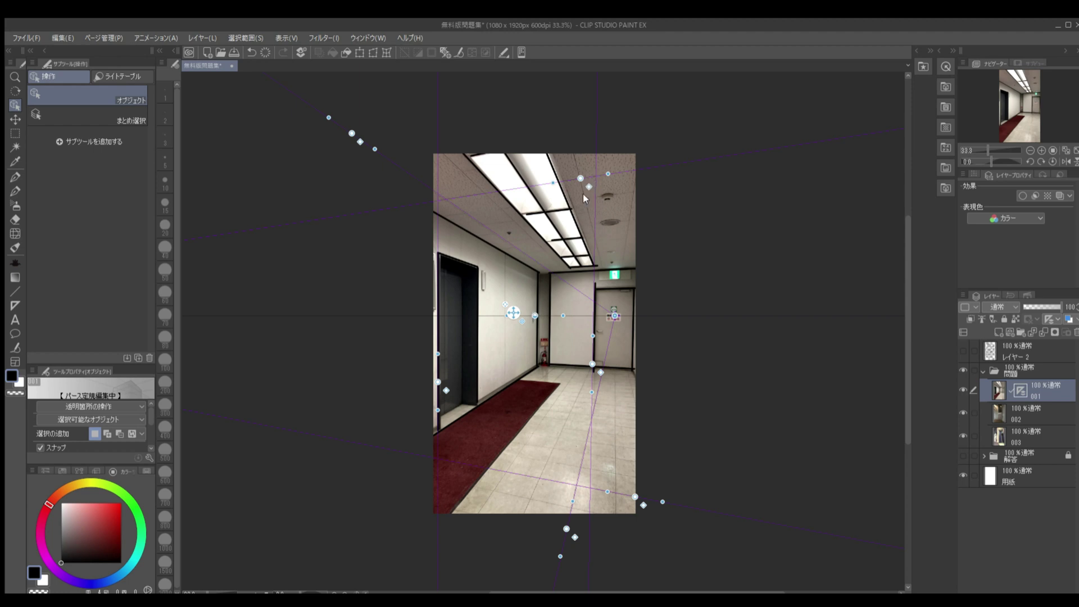
Turn off snapping for the perspective ruler's sideways and vertical guides, toggle the door vanishing point's guide, and undo the last change.
{"action": "left_click", "coordinate": [523, 322]}
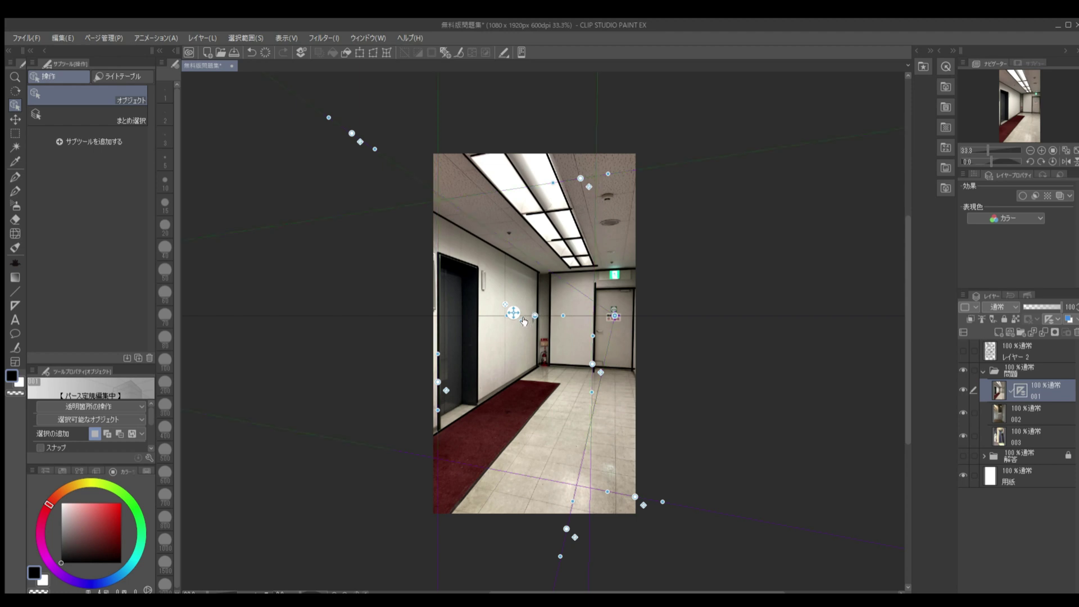
{"action": "left_click", "coordinate": [589, 187]}
{"action": "key", "text": "ctrl+2"}
{"action": "left_click", "coordinate": [360, 142]}
{"action": "left_click", "coordinate": [249, 51]}
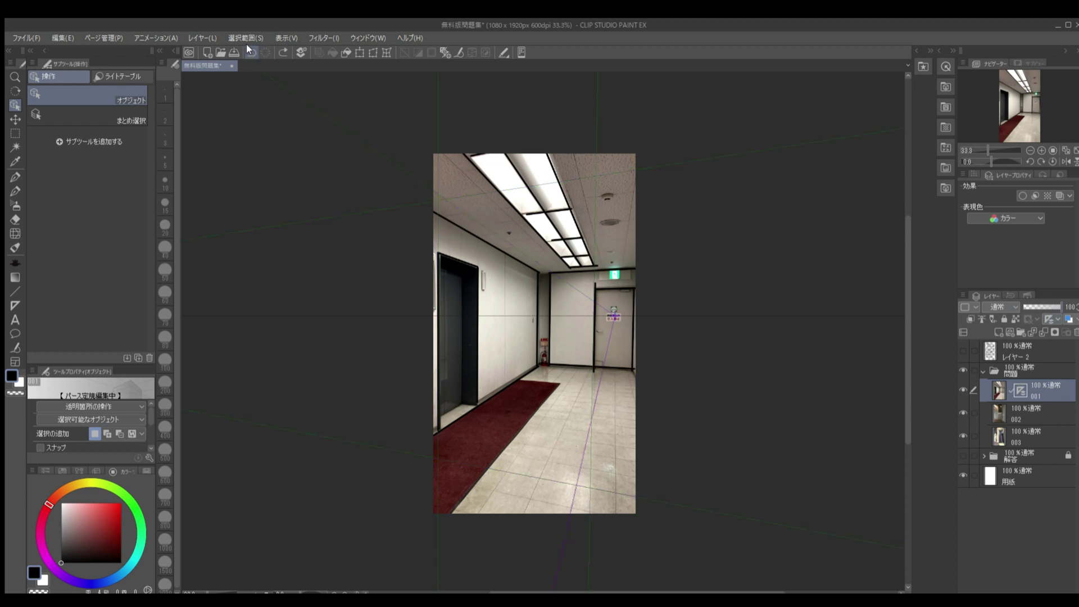